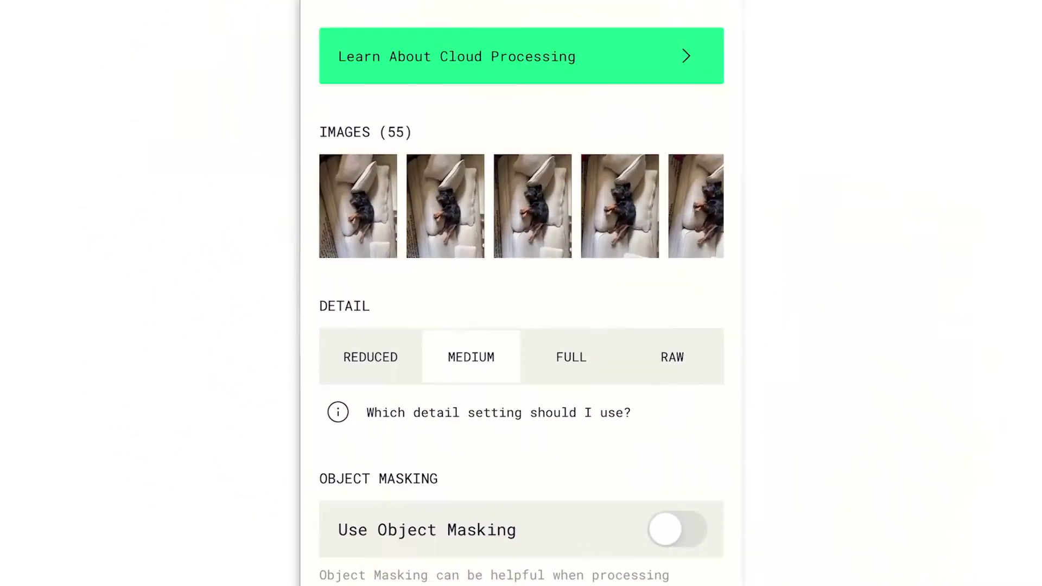
- Choose Medium detail for the photo capture of the dog and upload it for processing
{"action": "left_click", "coordinate": [370, 357]}
{"action": "scroll", "coordinate": [521, 293], "scroll_direction": "down", "scroll_amount": 4}
{"action": "left_click", "coordinate": [470, 170]}
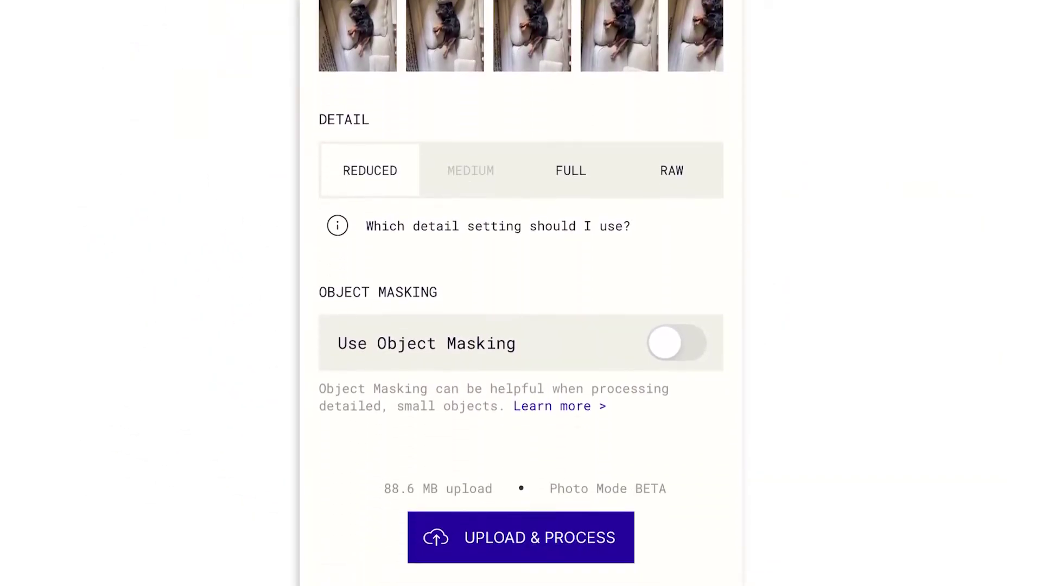
{"action": "left_click", "coordinate": [521, 506]}
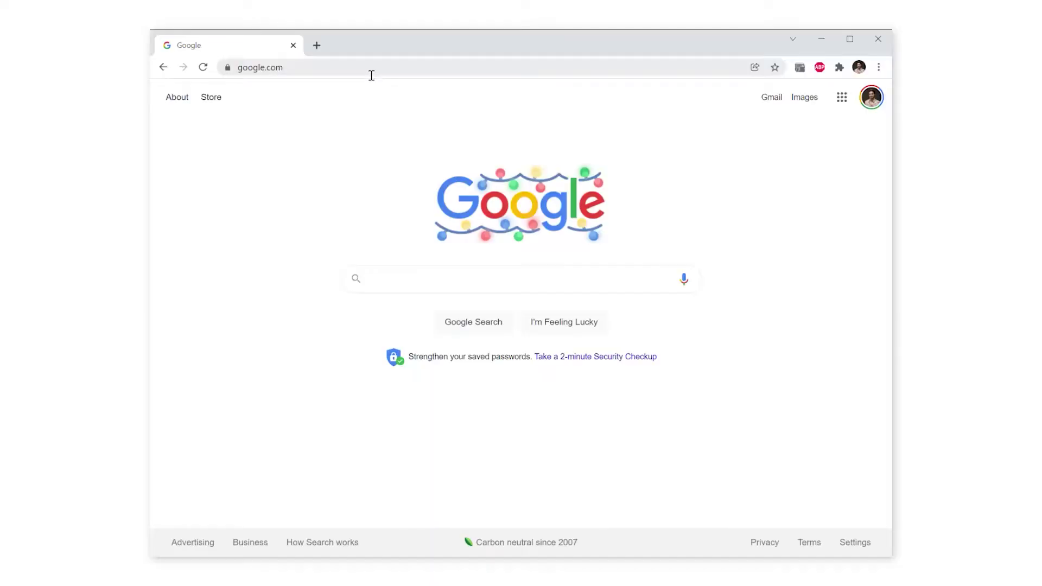
- Switch to the web browser, go to poly.cam and open the Nov 10, 1 PM capture of the dog on the couch
{"action": "left_click", "coordinate": [371, 75]}
{"action": "type", "text": "poly.ca"}
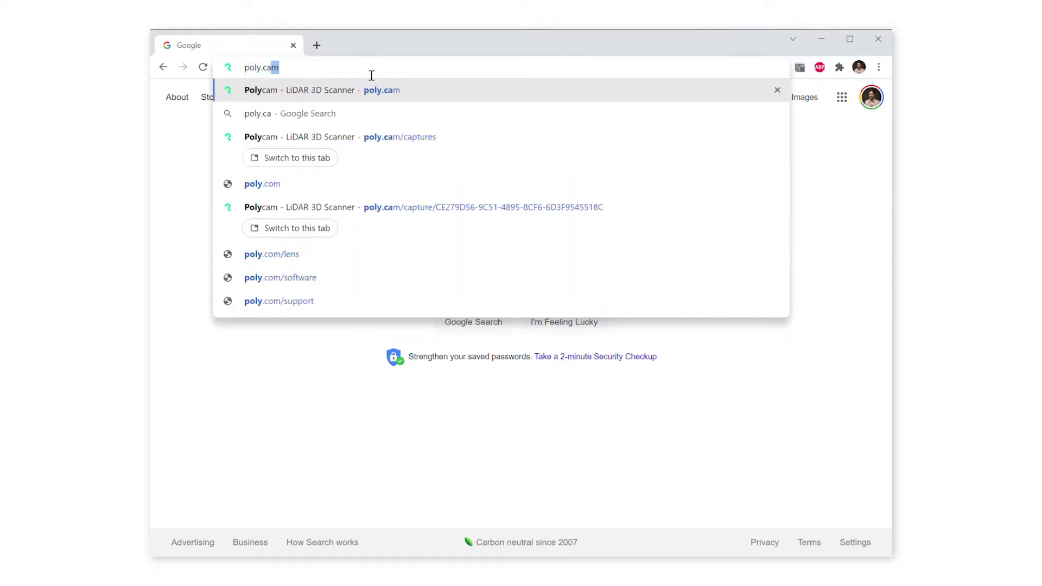
{"action": "key", "text": "Return"}
{"action": "scroll", "coordinate": [515, 265], "scroll_direction": "down", "scroll_amount": 3}
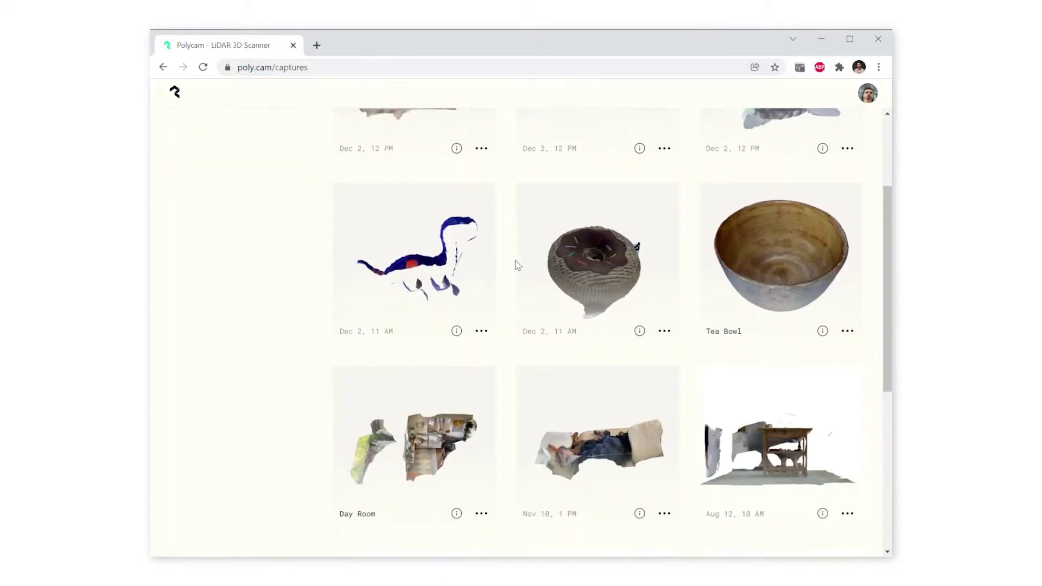
{"action": "scroll", "coordinate": [516, 265], "scroll_direction": "down", "scroll_amount": 1}
{"action": "left_click", "coordinate": [564, 391]}
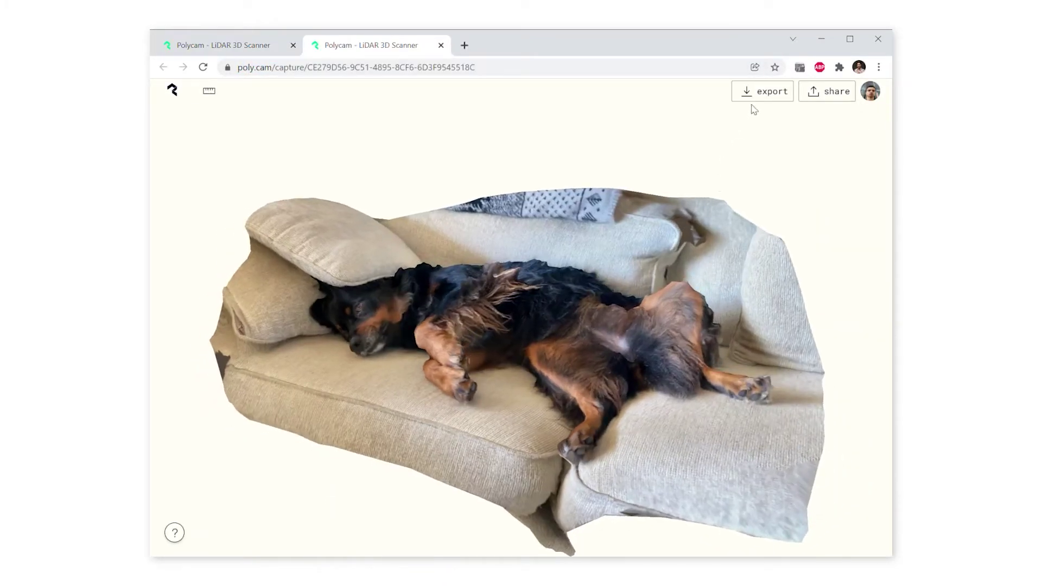
- Export the dog capture as an OBJ mesh and start the download
{"action": "left_click", "coordinate": [762, 91]}
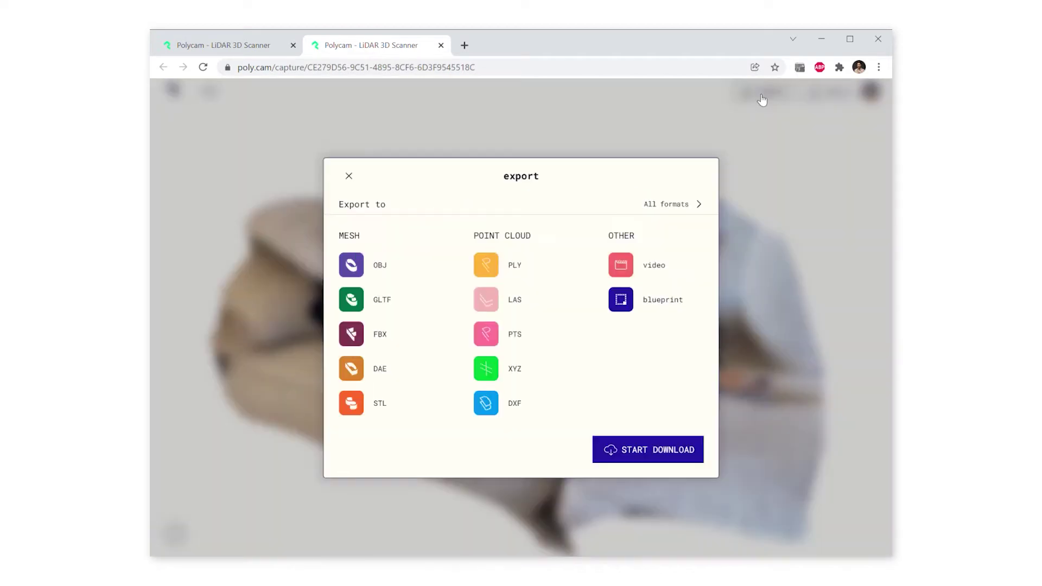
{"action": "left_click", "coordinate": [404, 334]}
{"action": "left_click", "coordinate": [398, 267]}
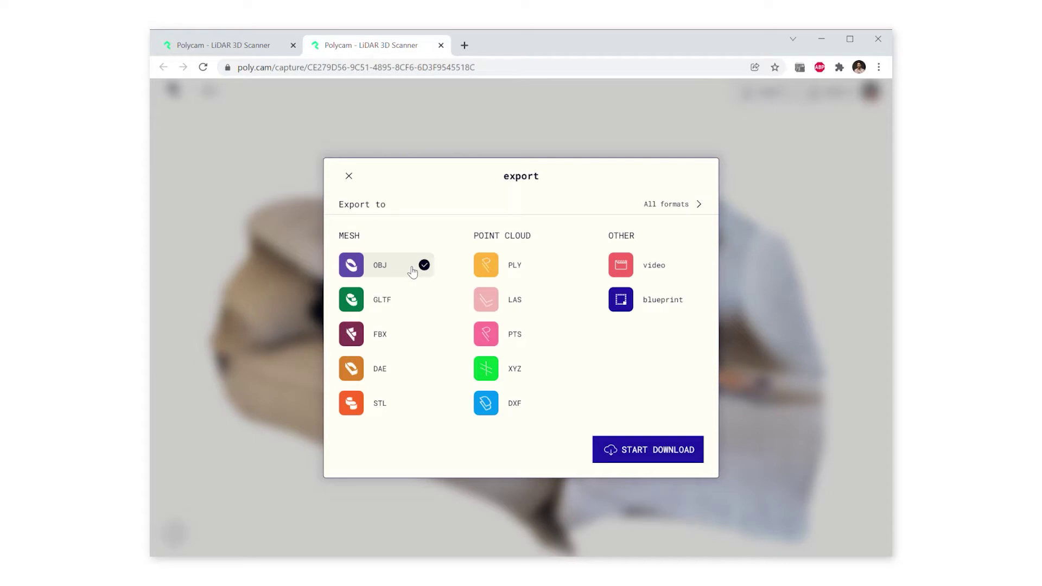
{"action": "left_click", "coordinate": [620, 449]}
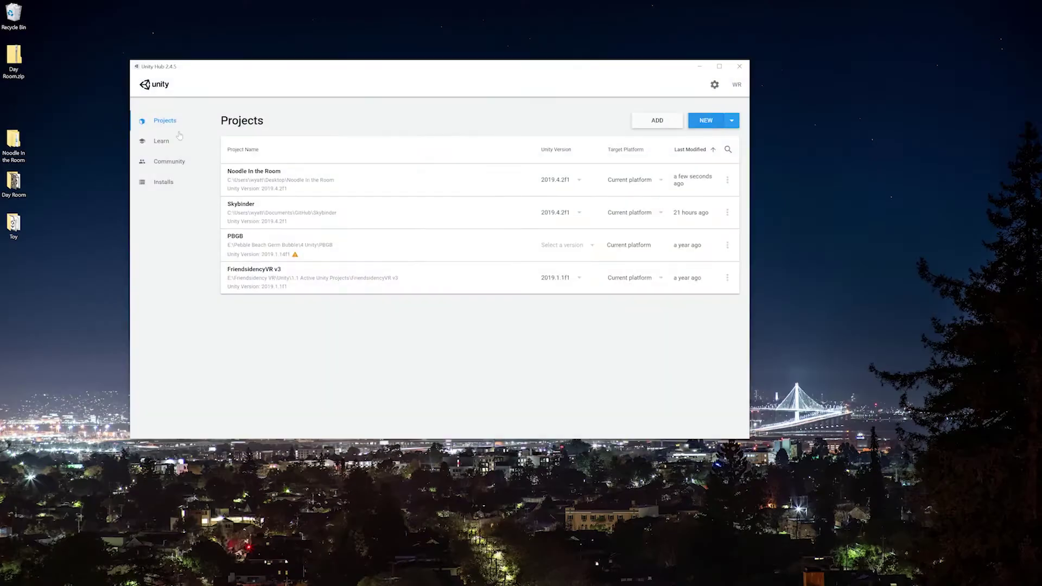
- Switch to Unity Hub and create a new 3D project named Noodle In the Room
{"action": "left_click", "coordinate": [700, 125]}
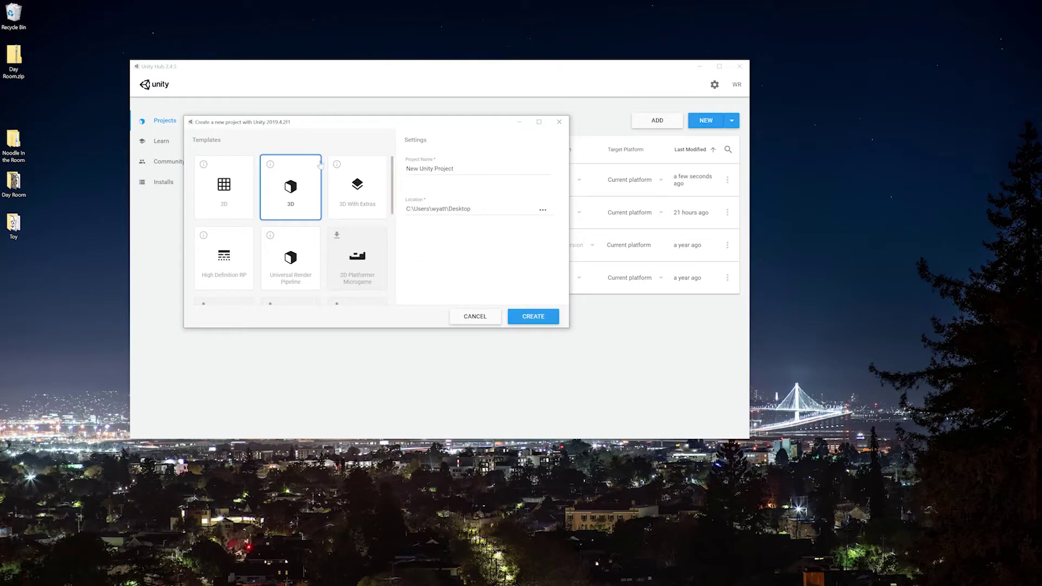
{"action": "left_click", "coordinate": [433, 169]}
{"action": "key", "text": "ctrl+a"}
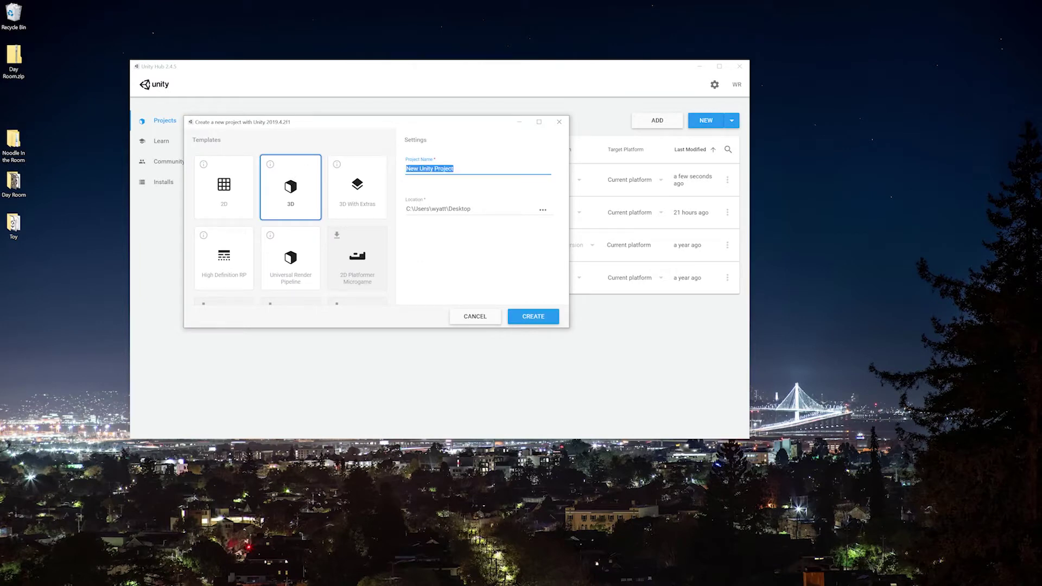
{"action": "type", "text": "Noodle"}
{"action": "left_click", "coordinate": [522, 317]}
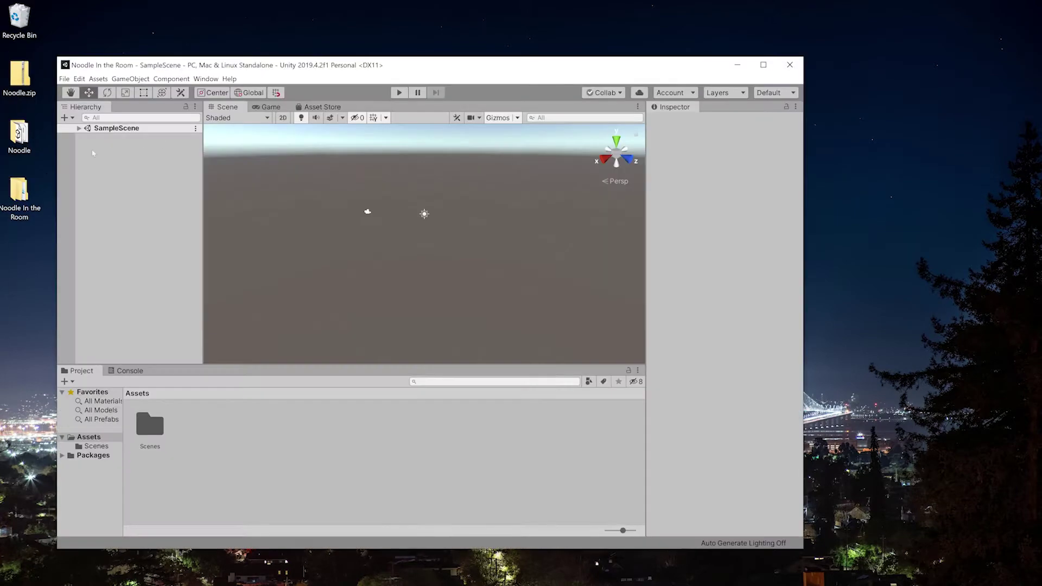
- Import all five files from the desktop's Noodle folder into the project's Assets folder
{"action": "left_click", "coordinate": [19, 135]}
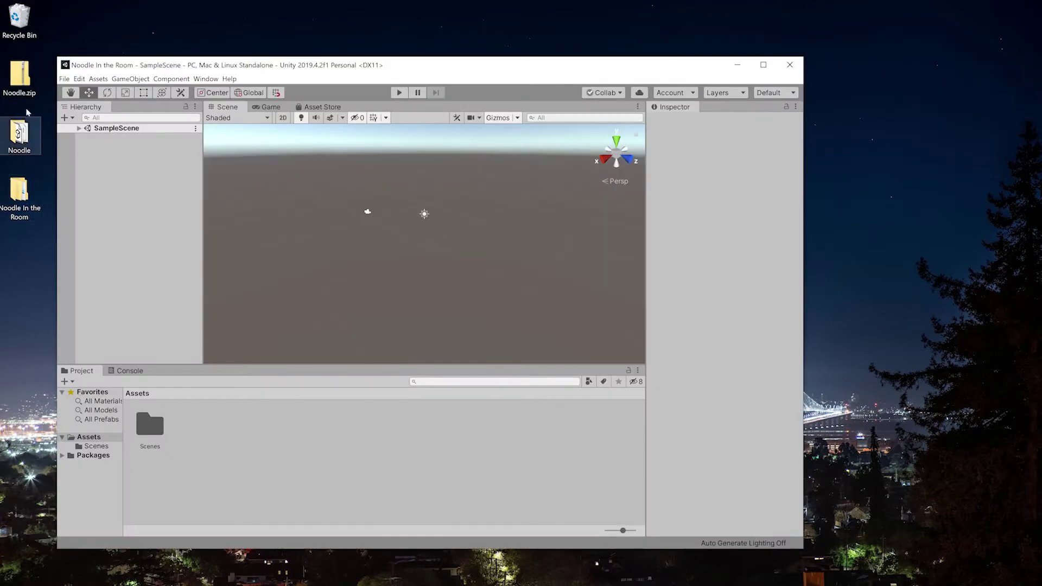
{"action": "double_click", "coordinate": [21, 133]}
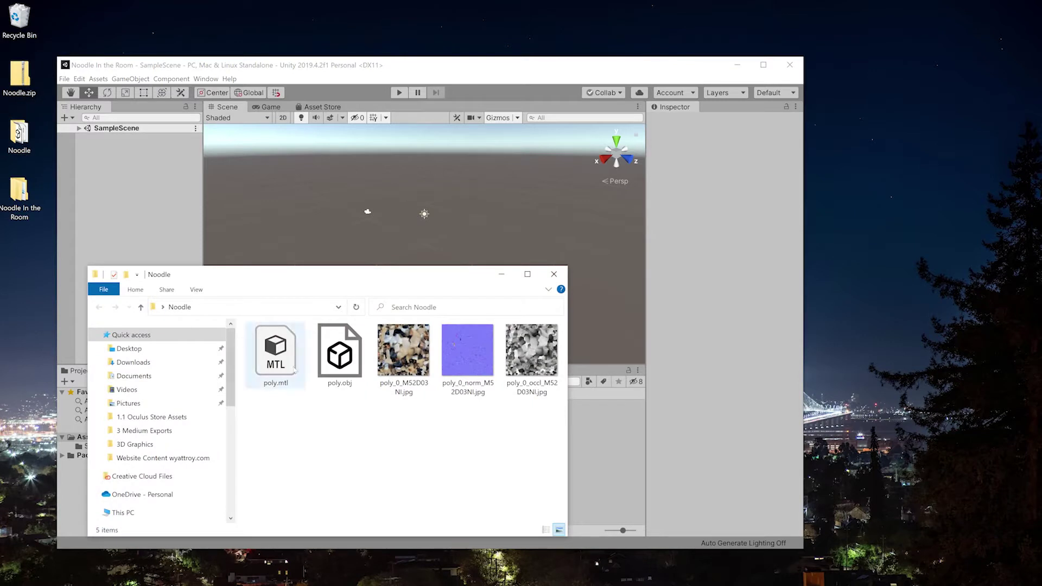
{"action": "left_click", "coordinate": [294, 370]}
{"action": "left_click", "coordinate": [539, 367], "text": "shift"}
{"action": "left_click_drag", "start_coordinate": [541, 359], "coordinate": [584, 446]}
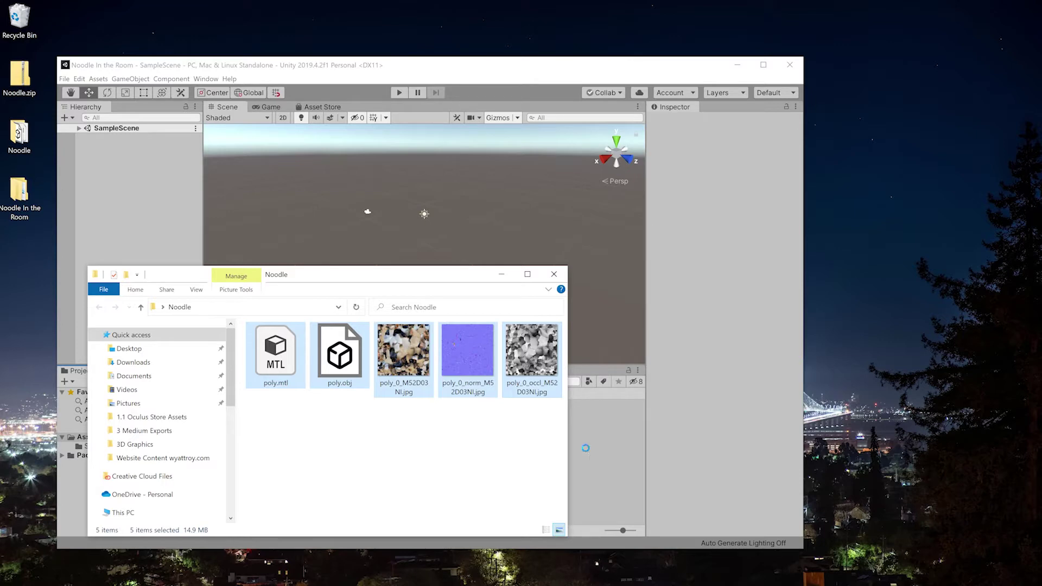
{"action": "left_click_drag", "start_coordinate": [594, 460], "coordinate": [594, 458]}
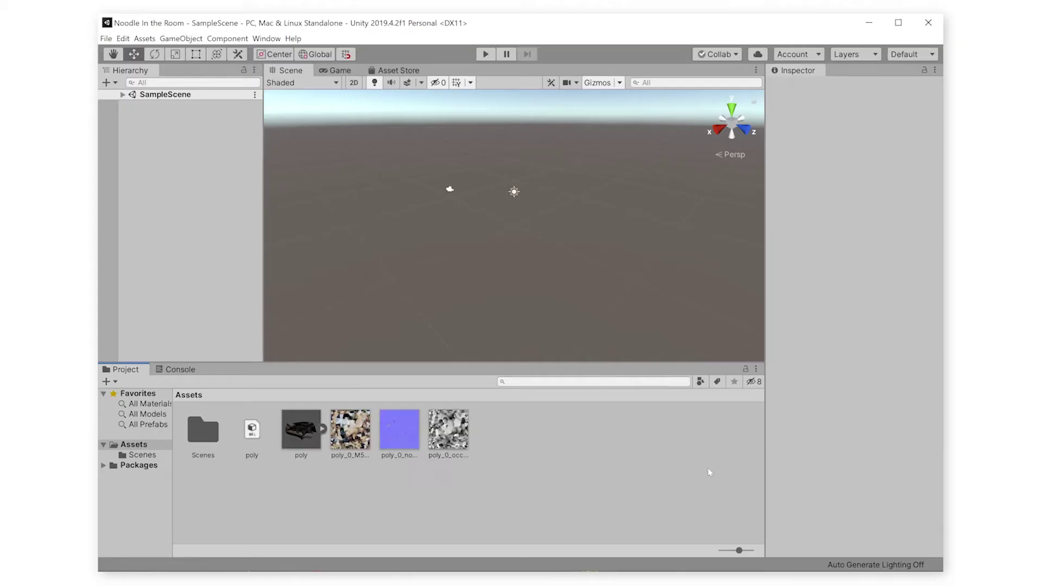
- Extract the poly model's embedded materials into the Assets folder
{"action": "left_click", "coordinate": [305, 434]}
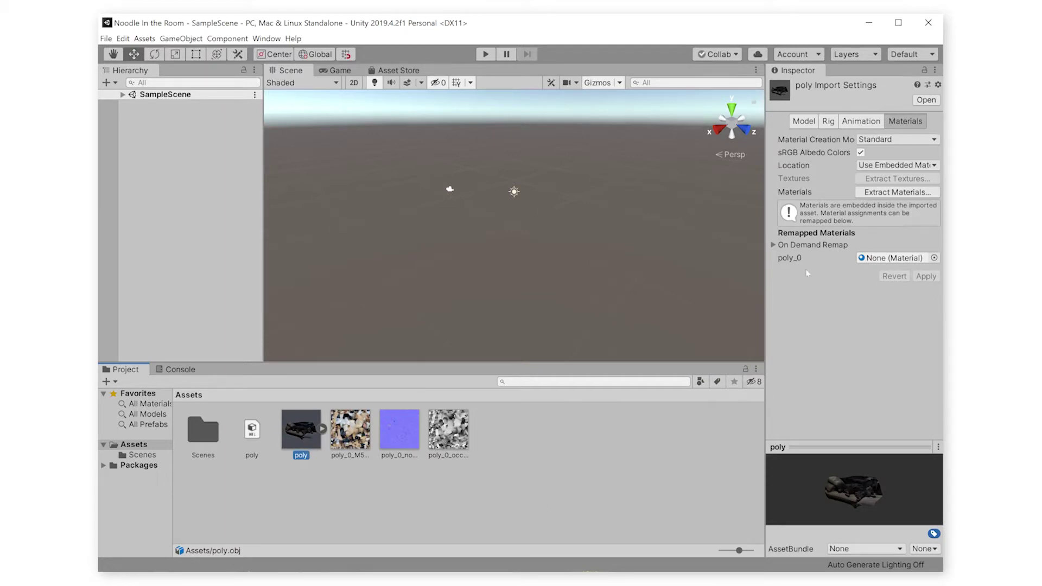
{"action": "left_click", "coordinate": [796, 81]}
{"action": "left_click", "coordinate": [799, 121]}
{"action": "left_click", "coordinate": [832, 123]}
{"action": "left_click", "coordinate": [905, 123]}
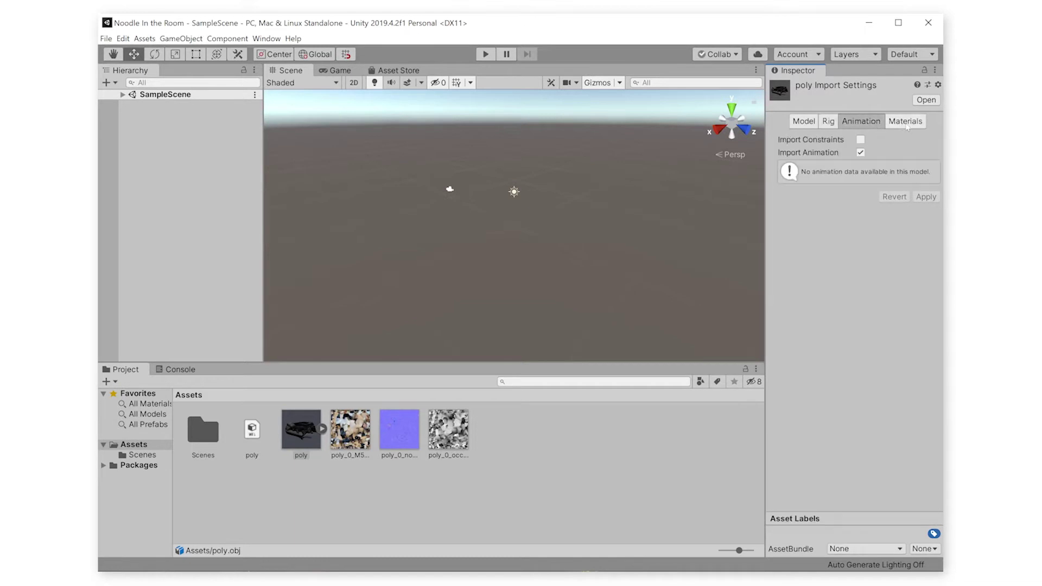
{"action": "left_click", "coordinate": [885, 192]}
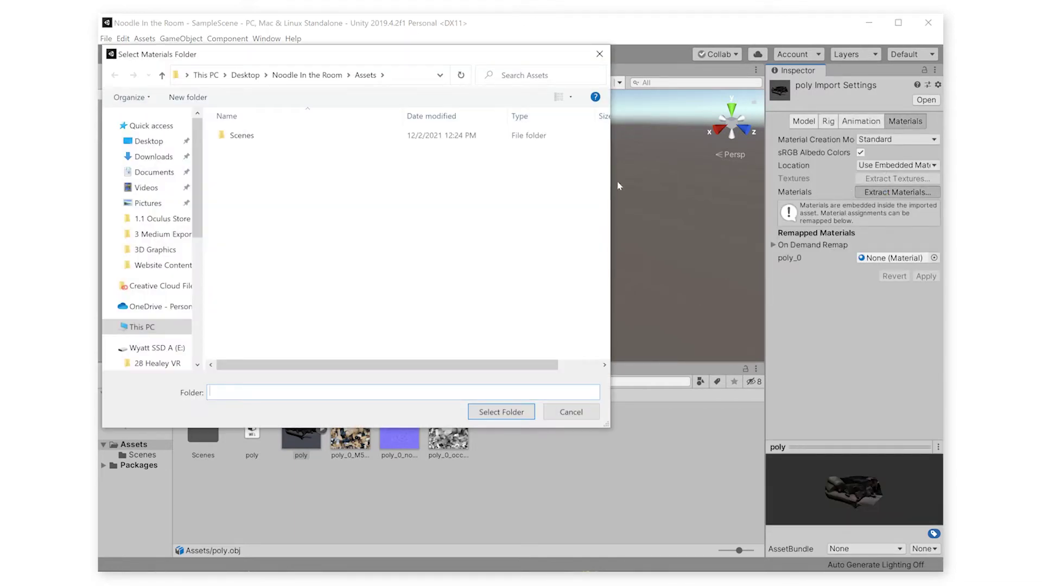
{"action": "left_click", "coordinate": [516, 411]}
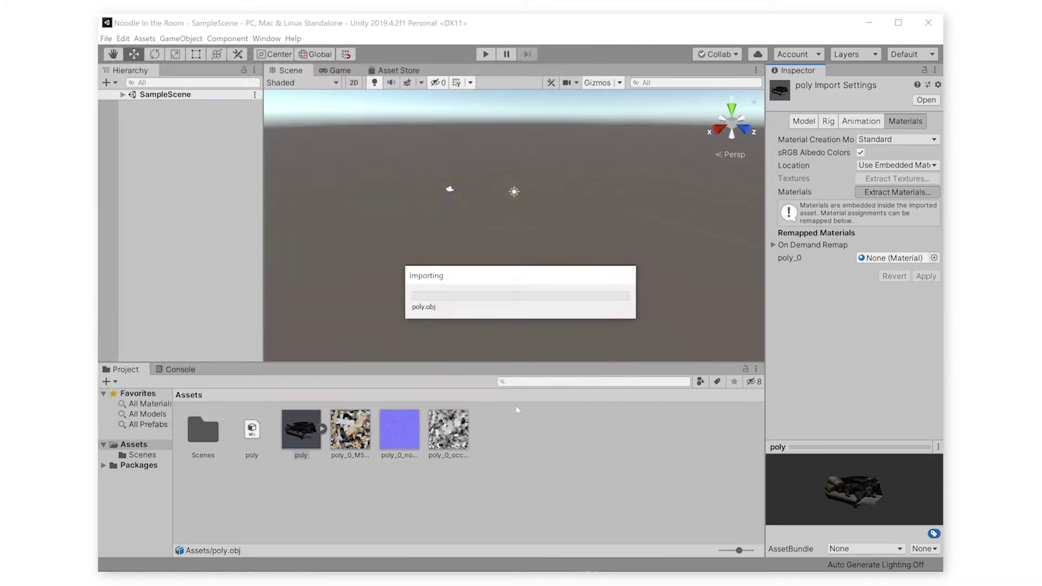
- Place the poly model in the scene and reset its transform to the origin
{"action": "left_click", "coordinate": [351, 432]}
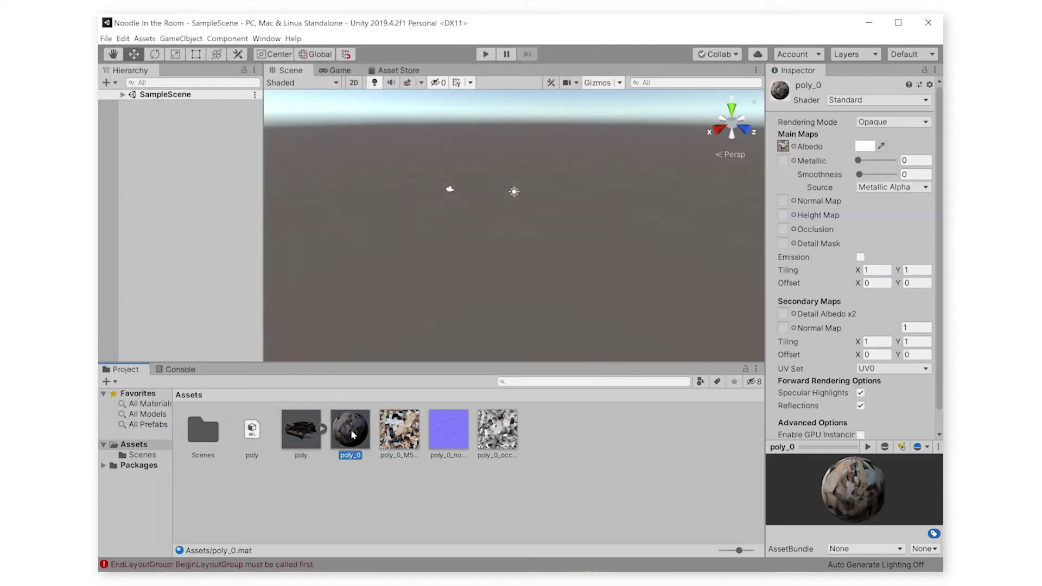
{"action": "left_click", "coordinate": [300, 435]}
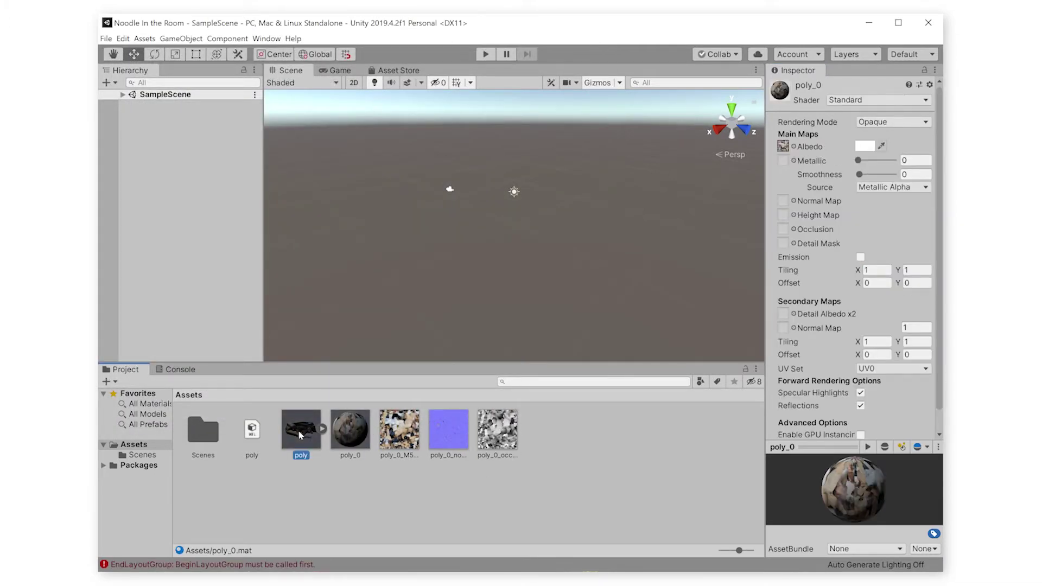
{"action": "left_click_drag", "start_coordinate": [301, 435], "coordinate": [503, 210]}
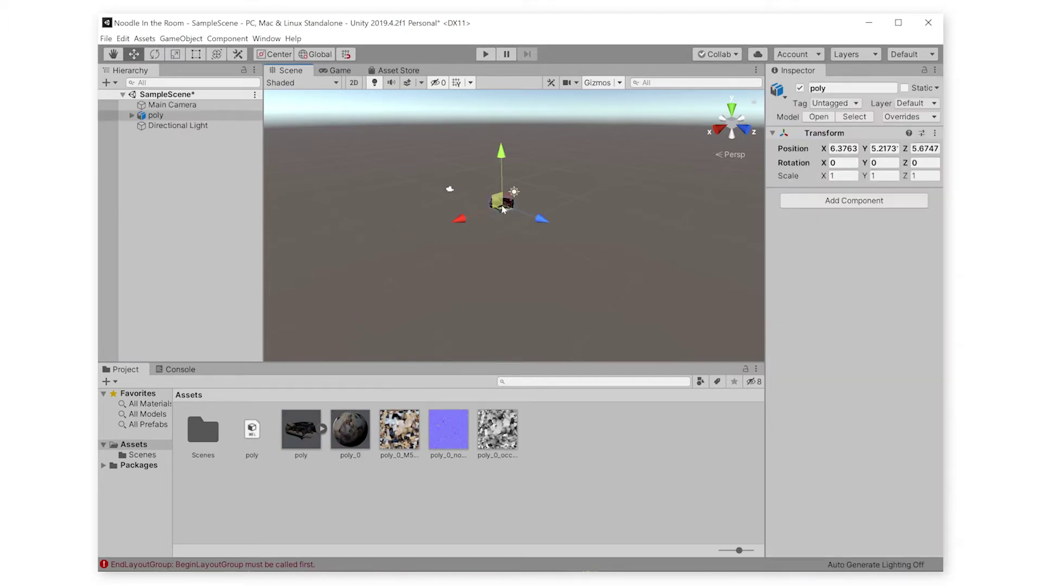
{"action": "left_click", "coordinate": [934, 133]}
{"action": "left_click", "coordinate": [934, 144]}
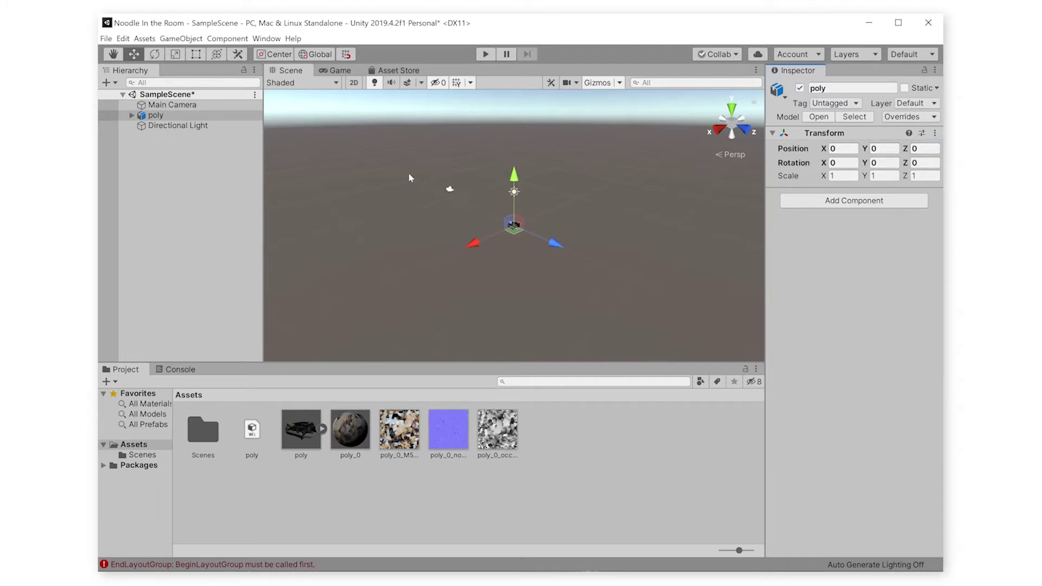
- Set the Main Camera's position to Z -1 and Y 0
{"action": "left_click", "coordinate": [449, 191]}
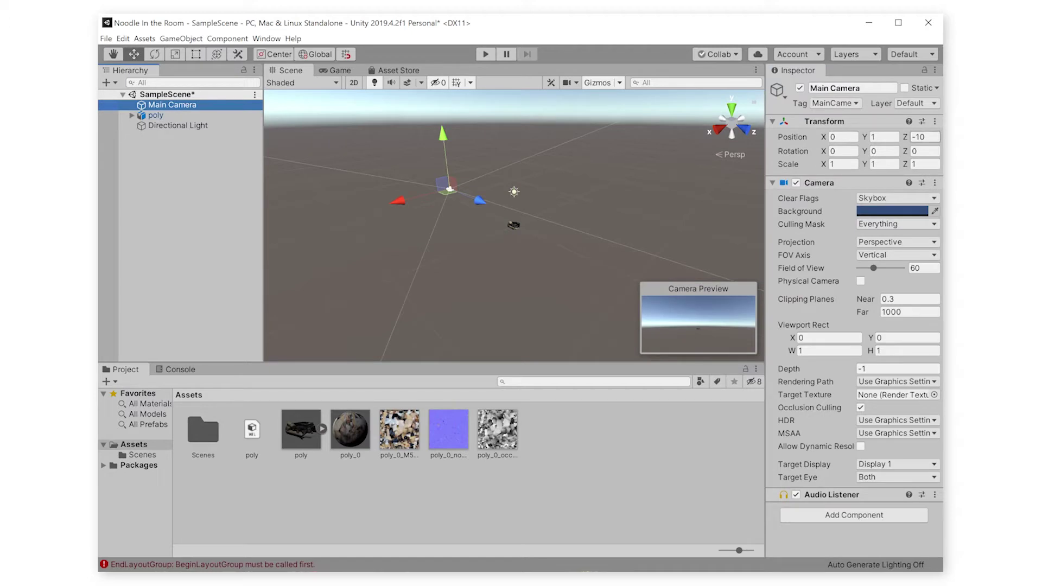
{"action": "left_click", "coordinate": [924, 138]}
{"action": "type", "text": "-1"}
{"action": "left_click", "coordinate": [884, 137]}
{"action": "type", "text": "0"}
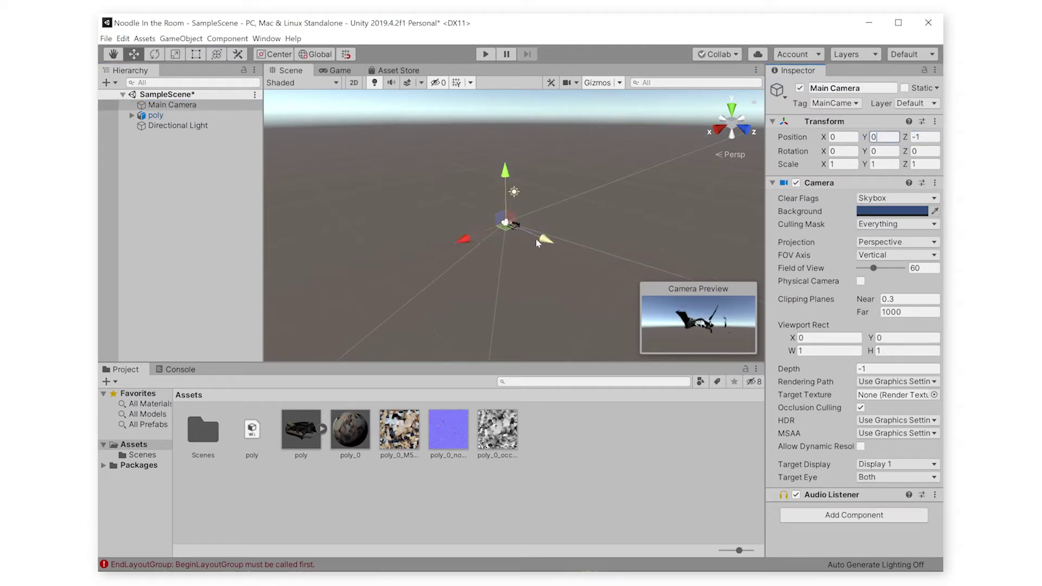
- Move the Main Camera sideways along its X axis to about 1.173
{"action": "scroll", "coordinate": [521, 233], "scroll_direction": "up", "scroll_amount": 2}
{"action": "scroll", "coordinate": [521, 233], "scroll_direction": "up", "scroll_amount": 3}
{"action": "left_click_drag", "start_coordinate": [395, 227], "coordinate": [302, 247]}
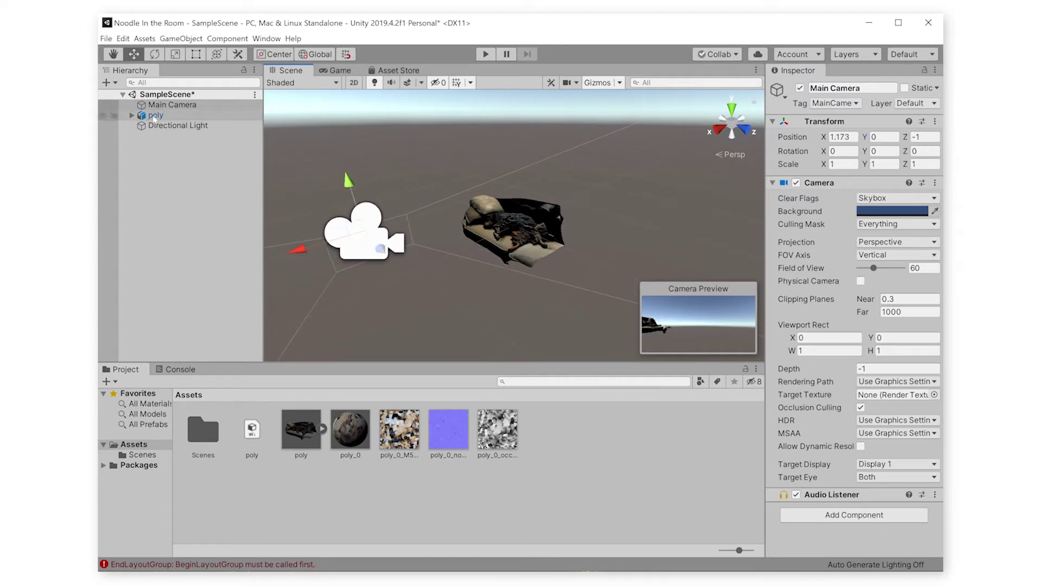
- Rename the poly model asset in the Assets folder to Noodle
{"action": "left_click", "coordinate": [154, 116]}
{"action": "left_click", "coordinate": [298, 458]}
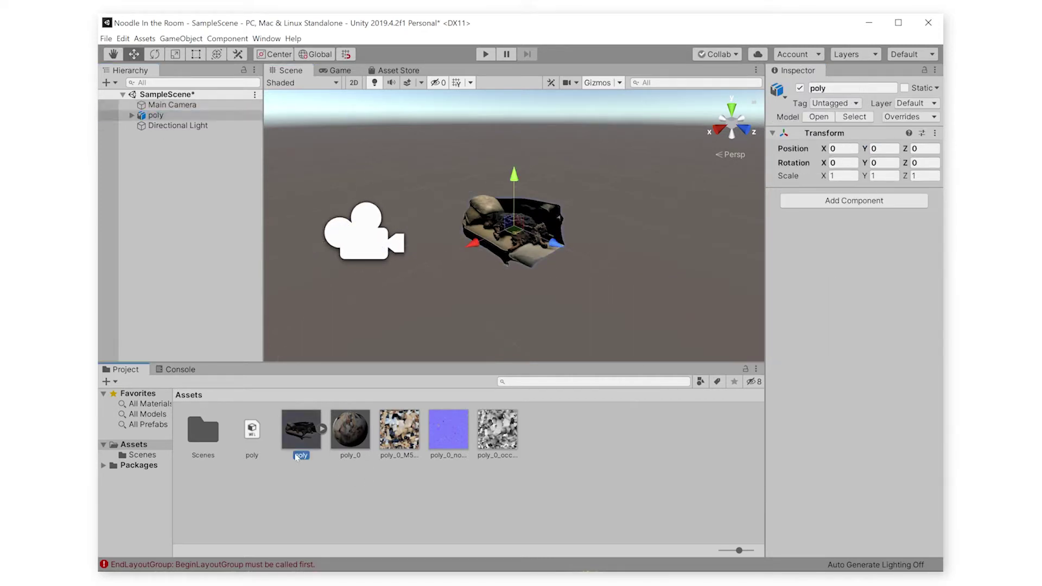
{"action": "left_click", "coordinate": [298, 456]}
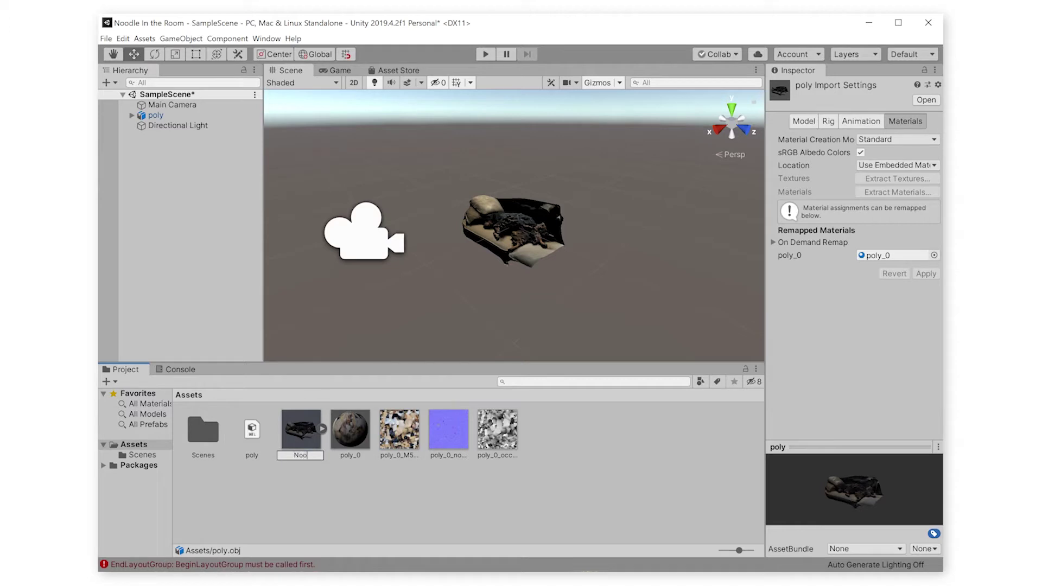
{"action": "key", "text": "Return"}
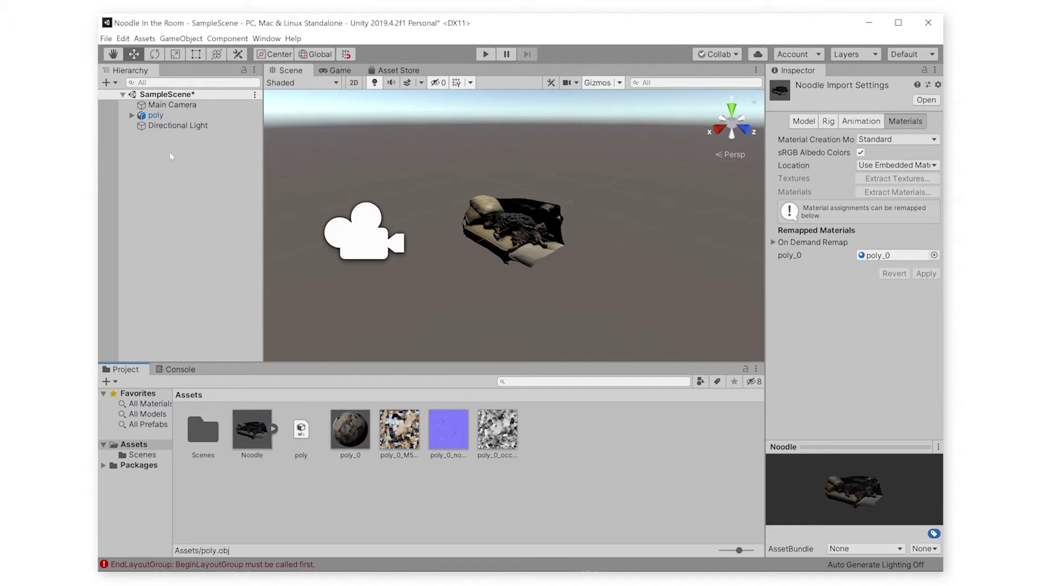
- Rename the poly object in the scene hierarchy to Noodle
{"action": "left_click", "coordinate": [165, 116]}
{"action": "left_click", "coordinate": [157, 115]}
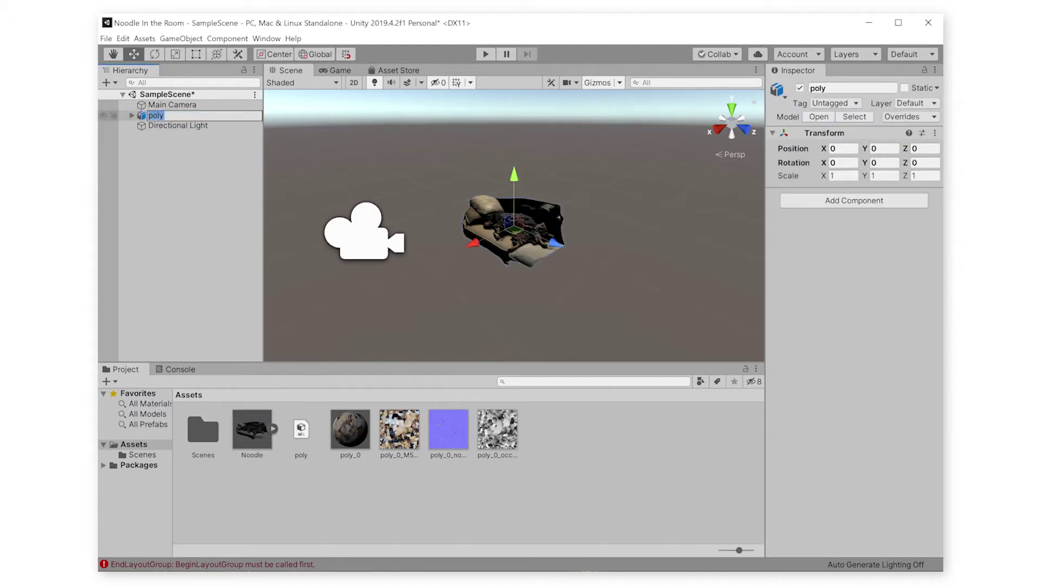
{"action": "key", "text": "Return"}
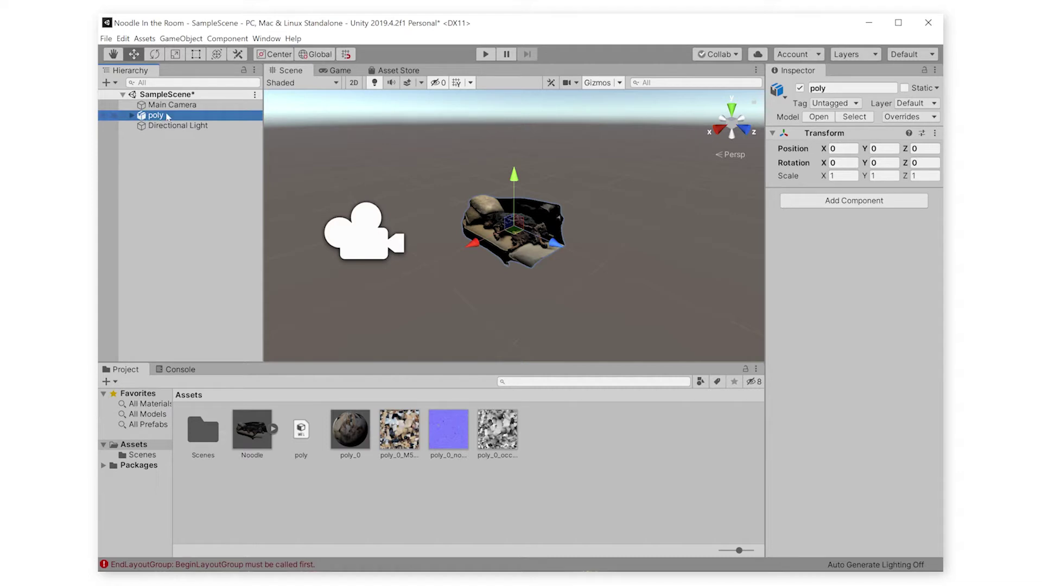
{"action": "left_click", "coordinate": [162, 116]}
{"action": "type", "text": "Noodle"}
{"action": "key", "text": "Return"}
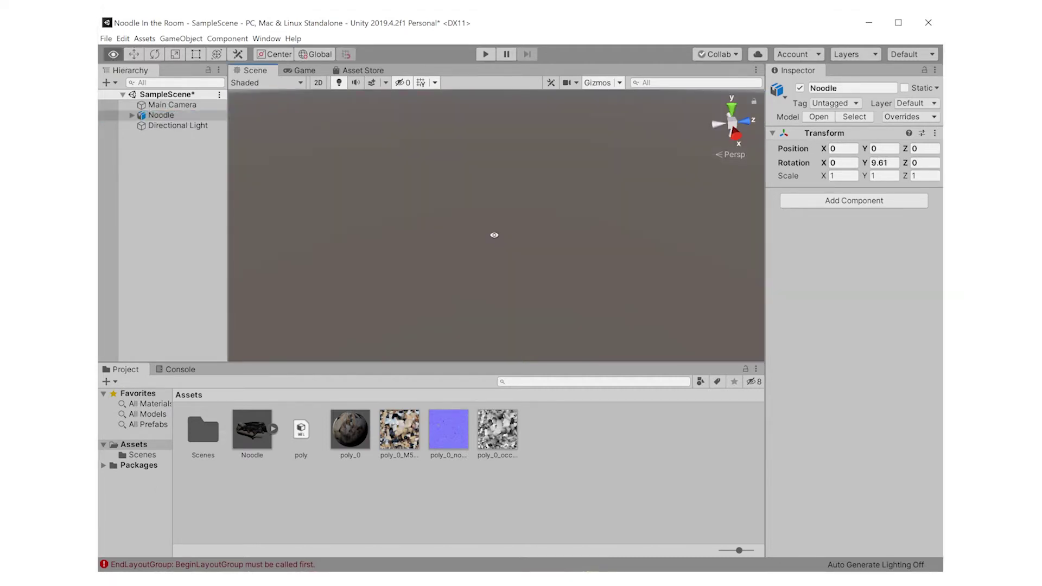
- Select the Noodle model's default mesh in the scene to examine its renderer and material
{"action": "scroll", "coordinate": [494, 235], "scroll_direction": "down", "scroll_amount": 10, "text": "alt"}
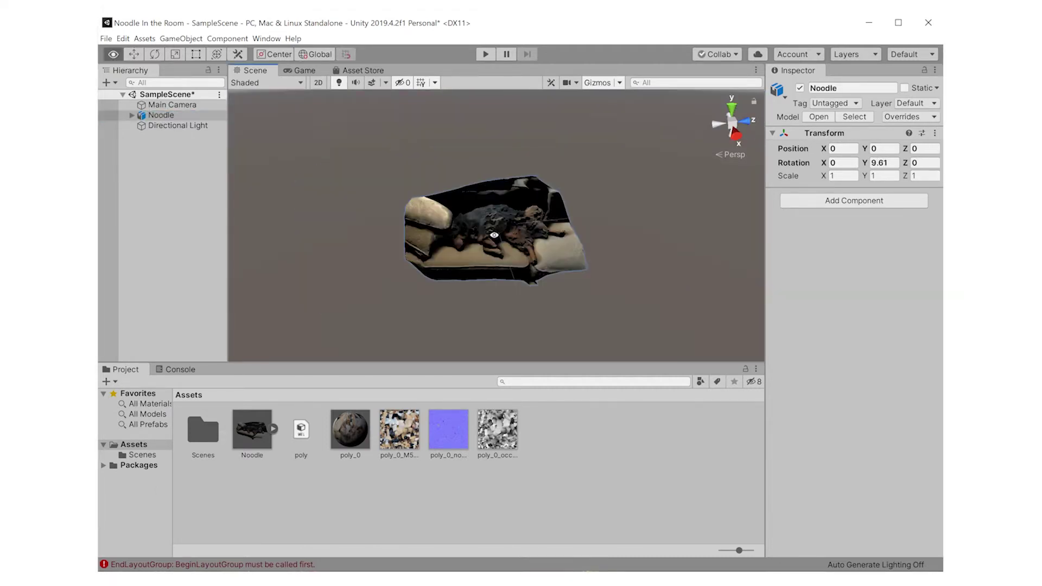
{"action": "scroll", "coordinate": [493, 235], "scroll_direction": "up", "scroll_amount": 4, "text": "alt"}
{"action": "left_click_drag", "start_coordinate": [529, 269], "coordinate": [507, 255]}
{"action": "left_click", "coordinate": [487, 235]}
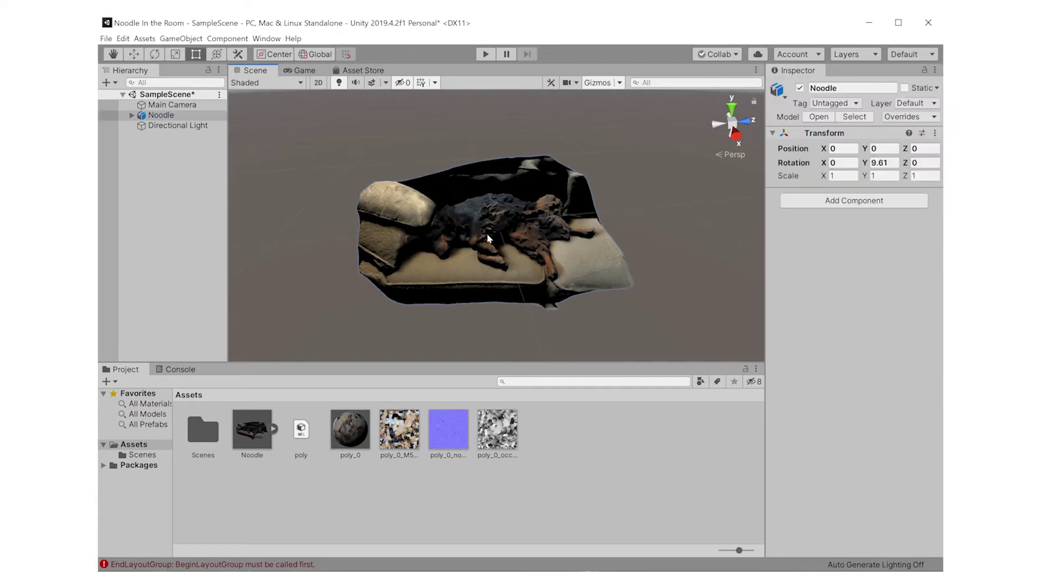
{"action": "mouse_move", "coordinate": [346, 443]}
{"action": "left_mouse_down"}
{"action": "mouse_move", "coordinate": [353, 419]}
{"action": "mouse_move", "coordinate": [347, 440]}
{"action": "left_mouse_up"}
{"action": "left_click", "coordinate": [519, 268]}
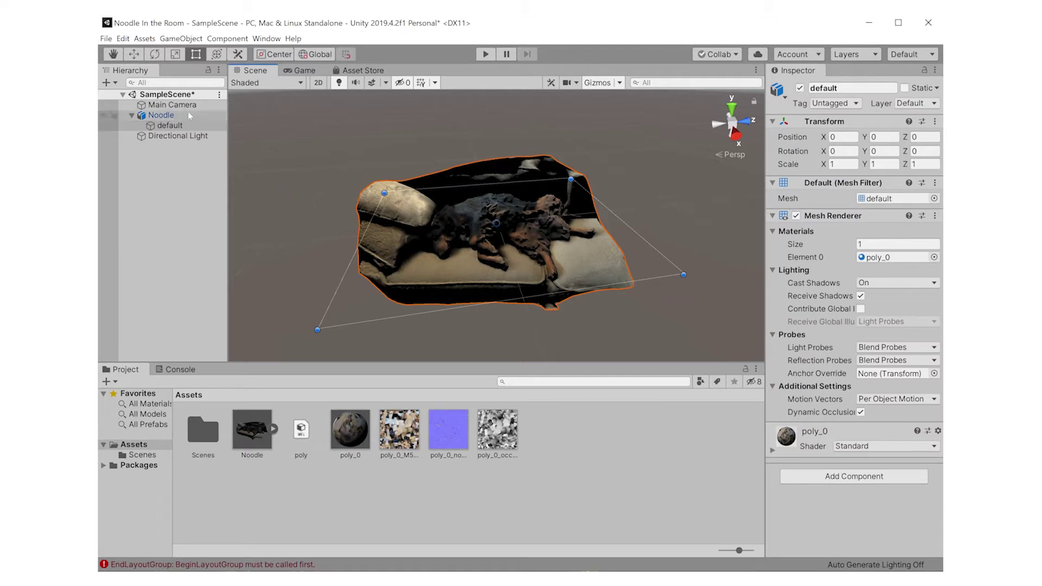
- Assign the normal and occlusion textures to the Normal Map and Occlusion slots of the Noodle model's poly_0 material
{"action": "key", "text": "w"}
{"action": "left_click", "coordinate": [161, 115]}
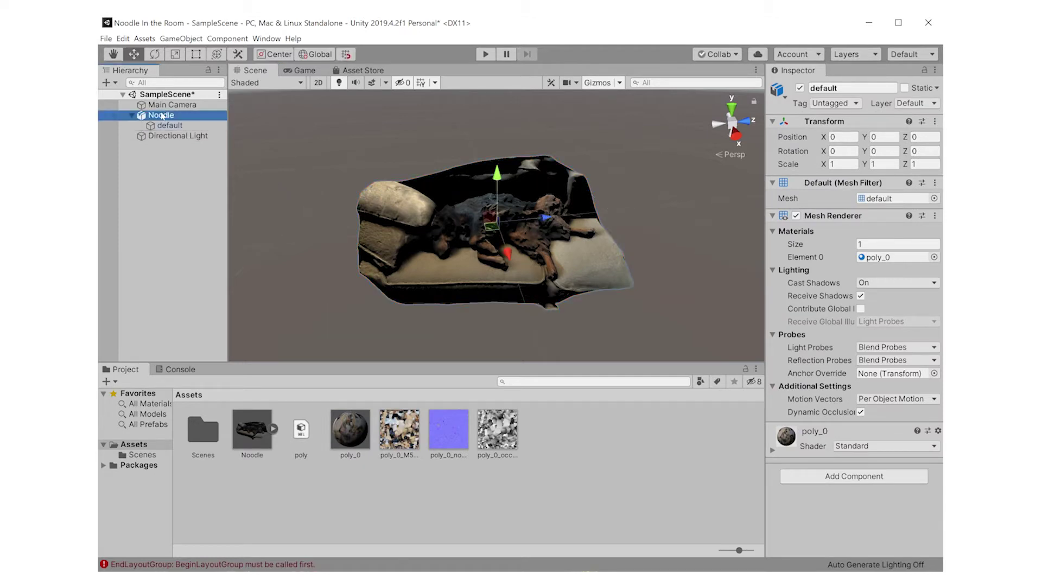
{"action": "left_click", "coordinate": [165, 126]}
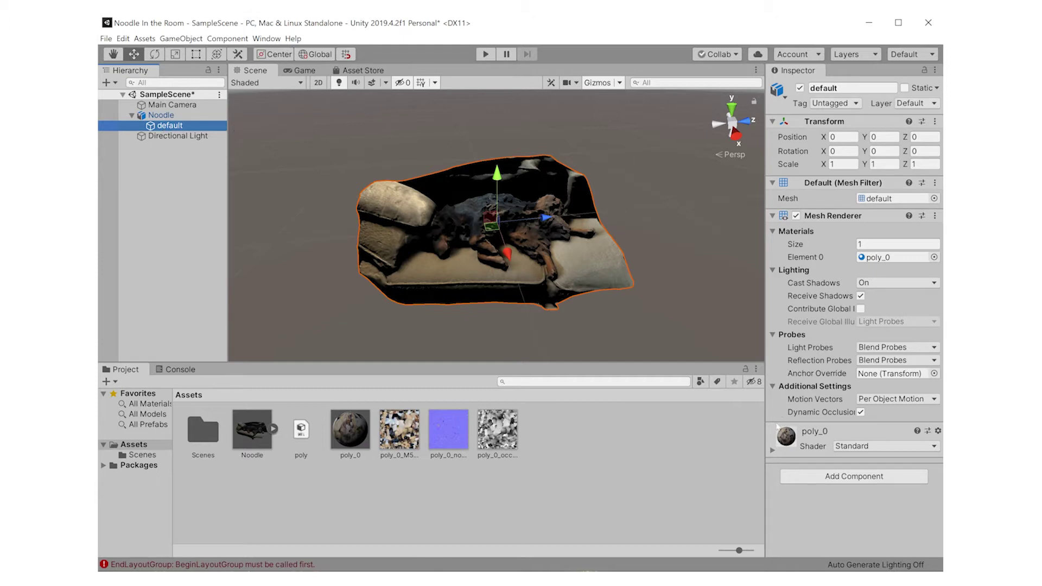
{"action": "left_click", "coordinate": [777, 429]}
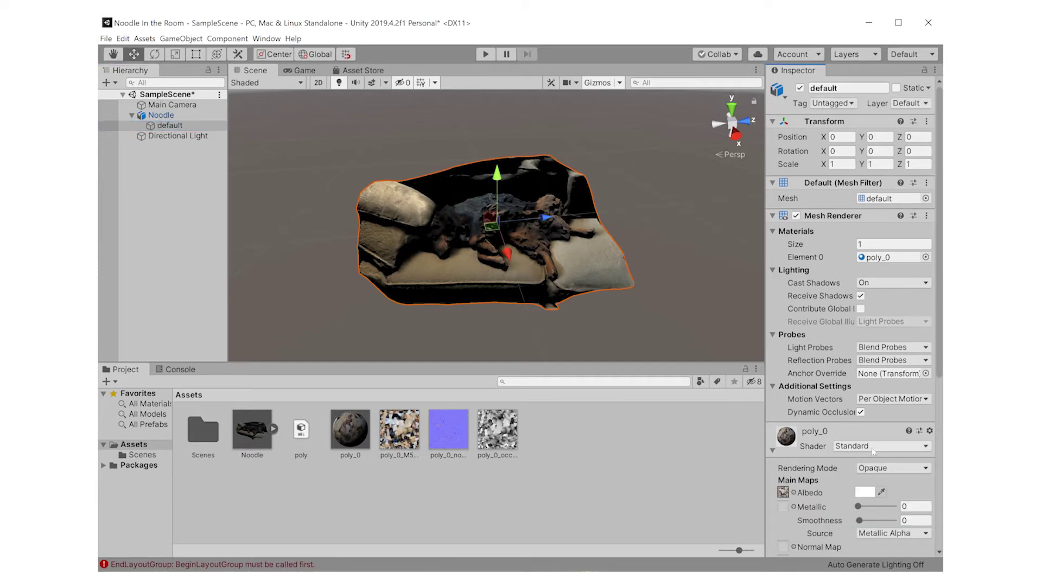
{"action": "scroll", "coordinate": [841, 494], "scroll_direction": "down", "scroll_amount": 5}
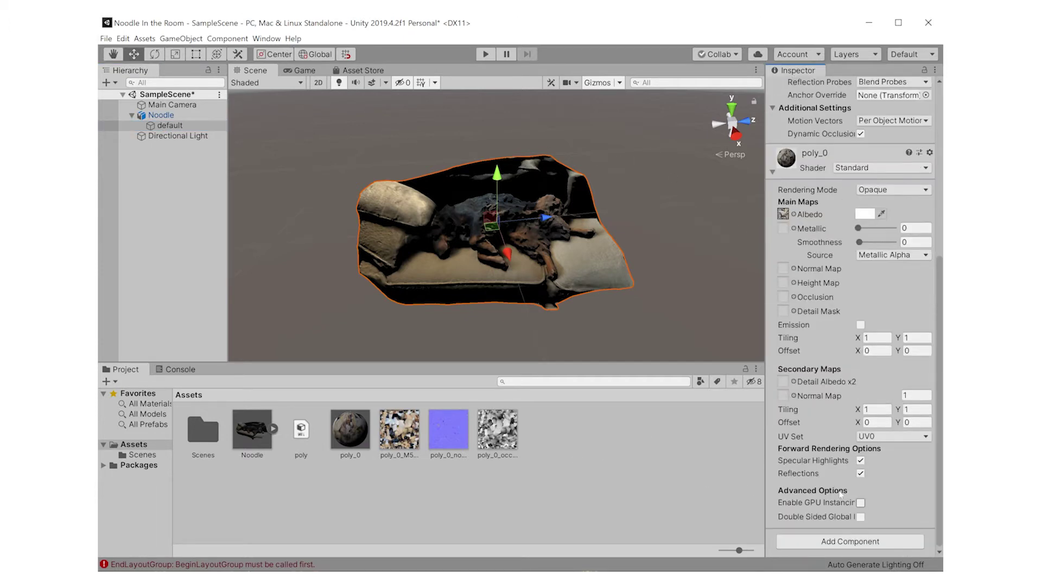
{"action": "left_click_drag", "start_coordinate": [434, 435], "coordinate": [786, 269]}
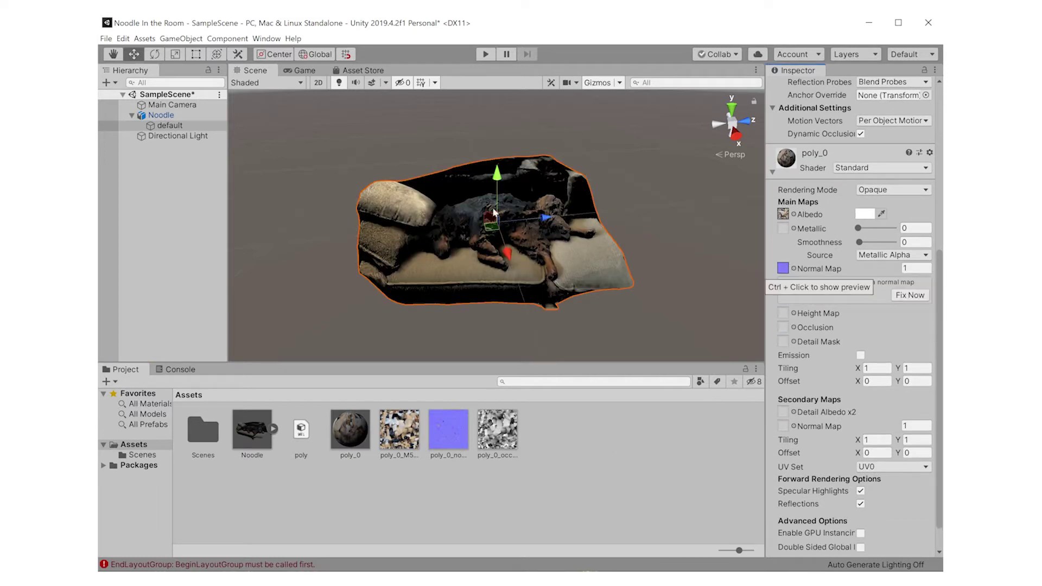
{"action": "left_click_drag", "start_coordinate": [493, 212], "coordinate": [564, 196], "text": "alt"}
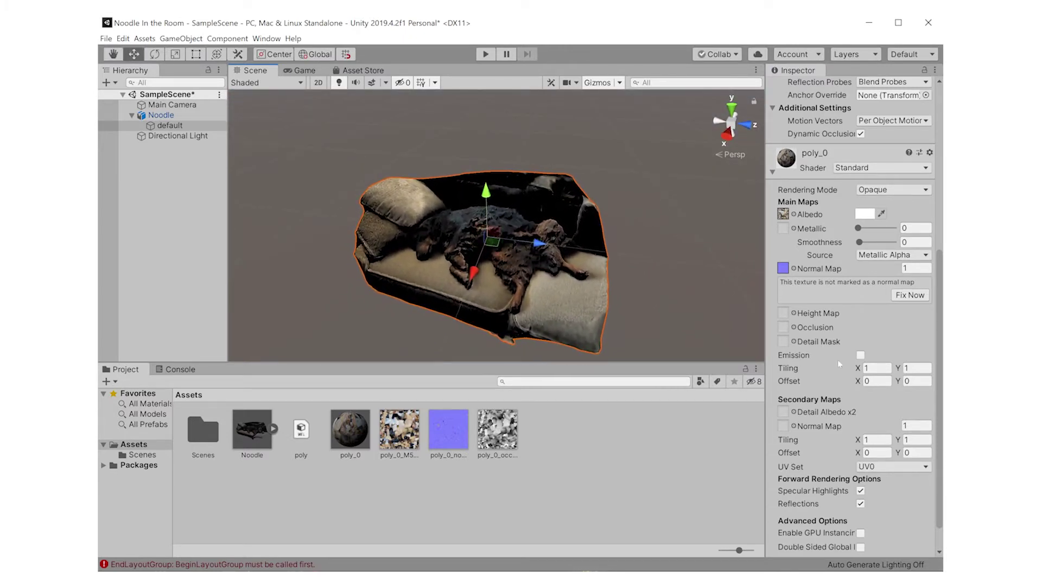
{"action": "left_click_drag", "start_coordinate": [858, 228], "coordinate": [875, 242]}
{"action": "left_click_drag", "start_coordinate": [600, 248], "coordinate": [563, 220], "text": "alt"}
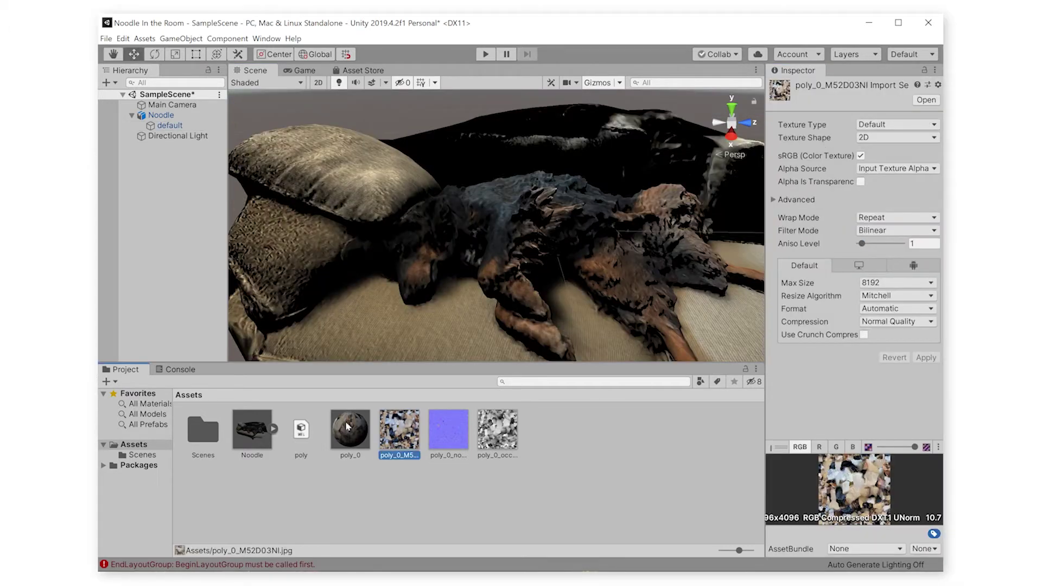
- Switch the Noodle model's poly_0 material to the Unlit/Texture shader and check the dog model in the scene
{"action": "left_click_drag", "start_coordinate": [394, 419], "coordinate": [396, 437]}
{"action": "left_click", "coordinate": [352, 442]}
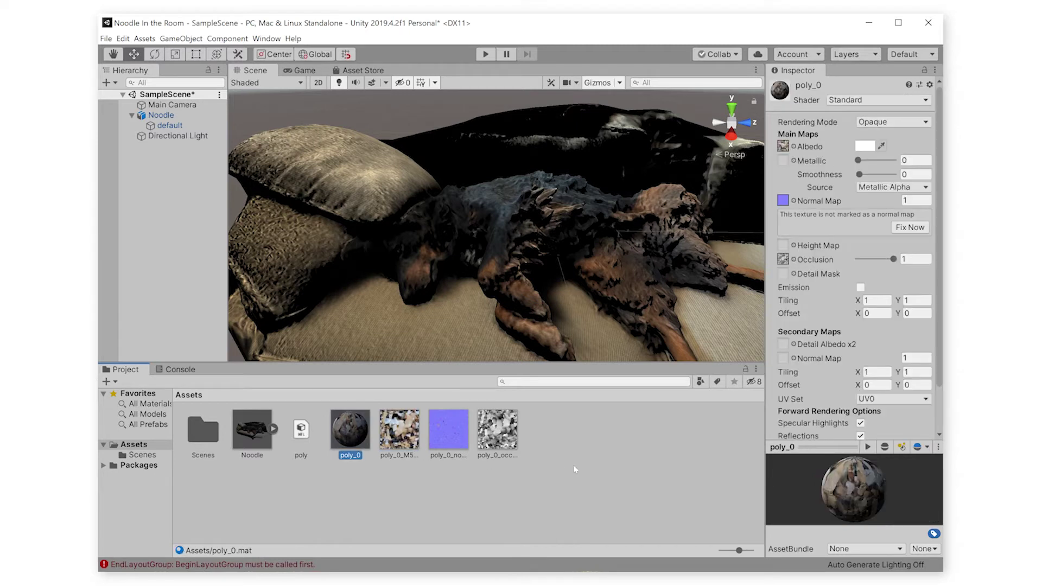
{"action": "left_click", "coordinate": [876, 100]}
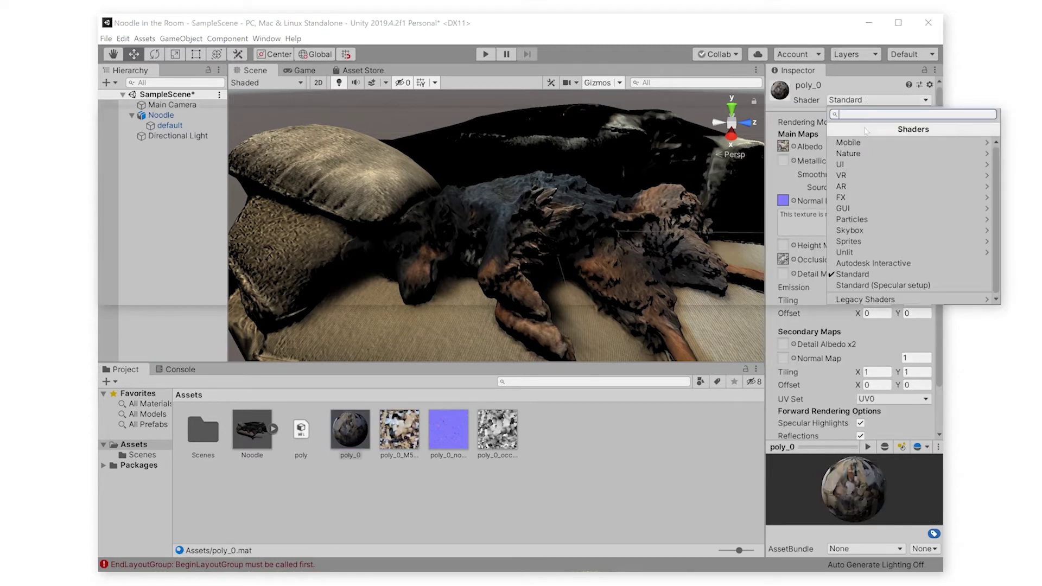
{"action": "left_click", "coordinate": [847, 251]}
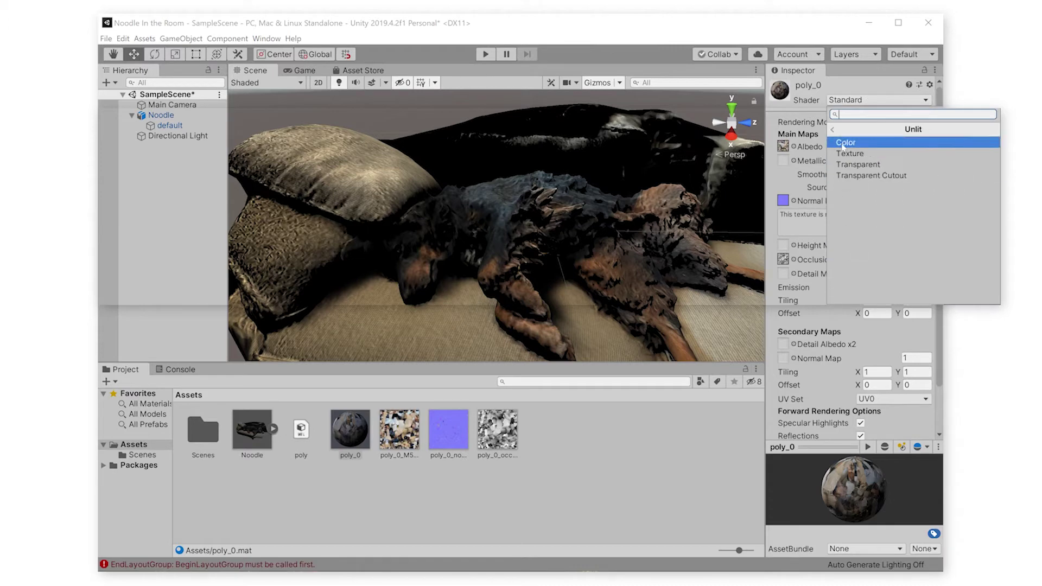
{"action": "left_click", "coordinate": [844, 155]}
{"action": "left_click", "coordinate": [626, 258]}
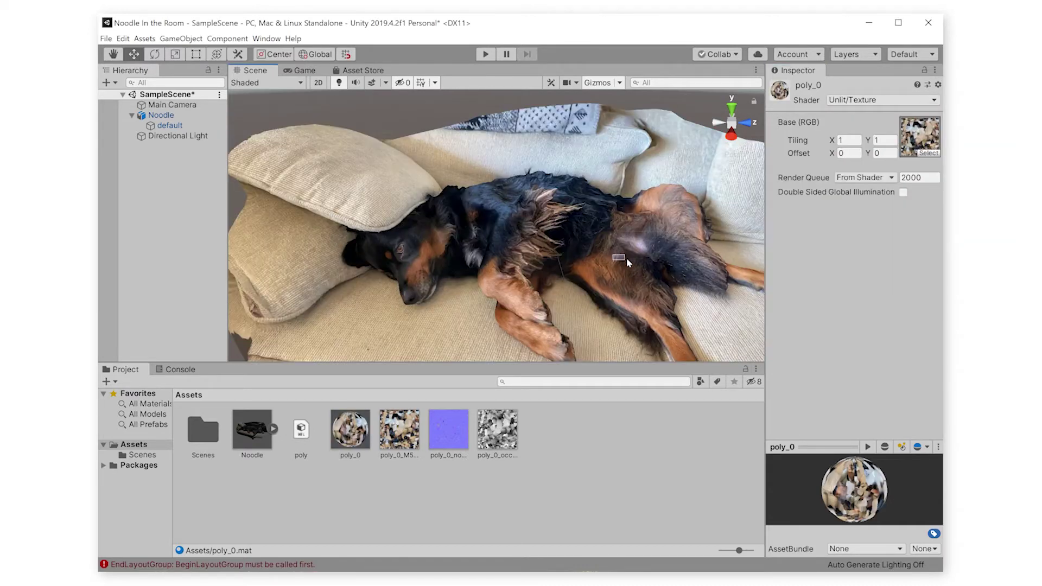
{"action": "left_click_drag", "start_coordinate": [643, 296], "coordinate": [625, 278], "text": "alt"}
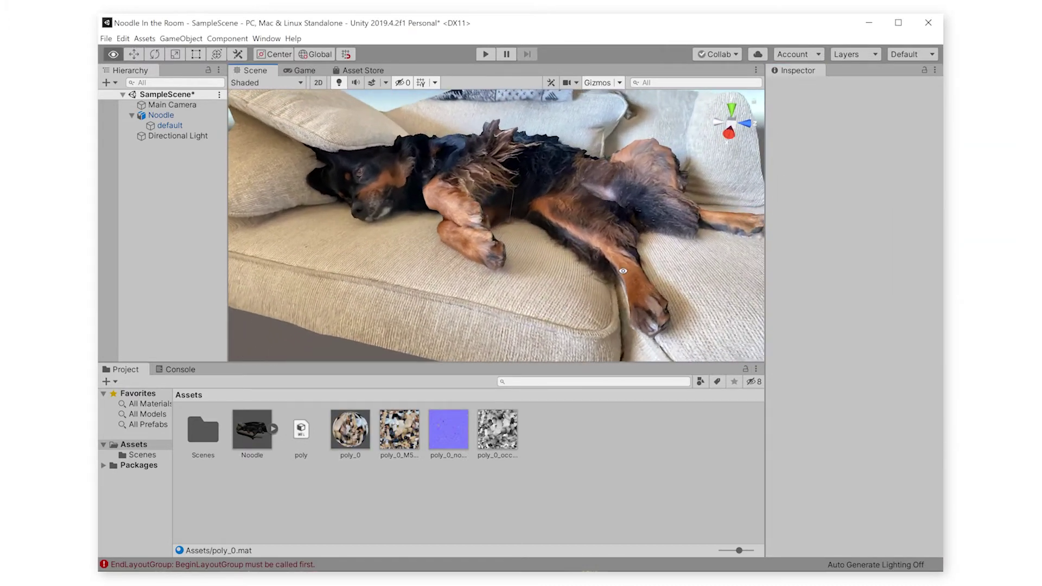
{"action": "scroll", "coordinate": [625, 278], "scroll_direction": "down", "scroll_amount": 5}
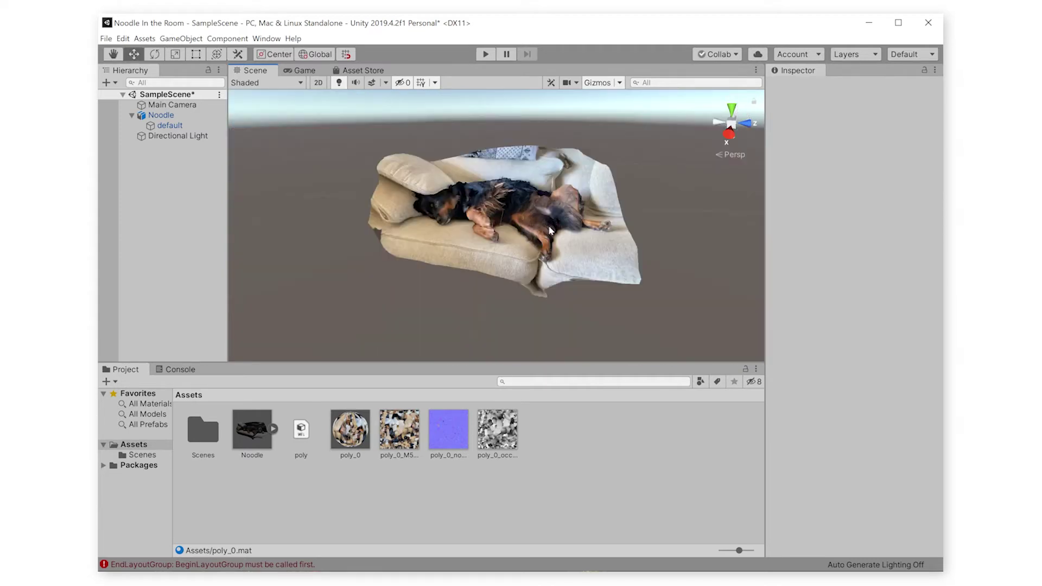
{"action": "left_click_drag", "start_coordinate": [551, 228], "coordinate": [561, 247], "text": "alt"}
{"action": "left_click", "coordinate": [562, 247]}
{"action": "scroll", "coordinate": [562, 247], "scroll_direction": "up", "scroll_amount": 3}
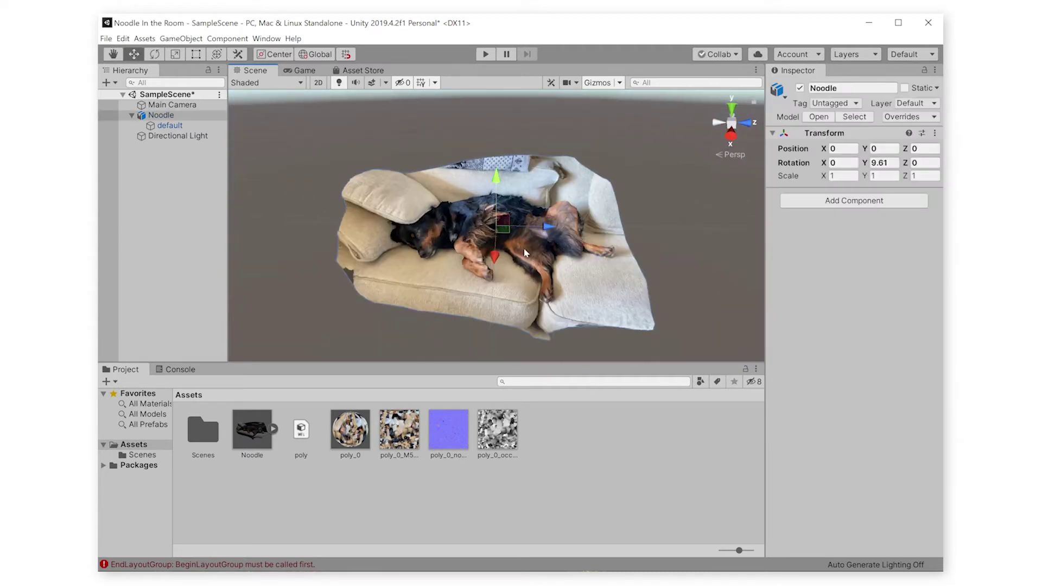
{"action": "mouse_move", "coordinate": [562, 247]}
{"action": "left_mouse_down", "text": "alt"}
{"action": "mouse_move", "coordinate": [566, 224]}
{"action": "mouse_move", "coordinate": [460, 277]}
{"action": "mouse_move", "coordinate": [567, 254]}
{"action": "left_mouse_up", "text": "alt"}
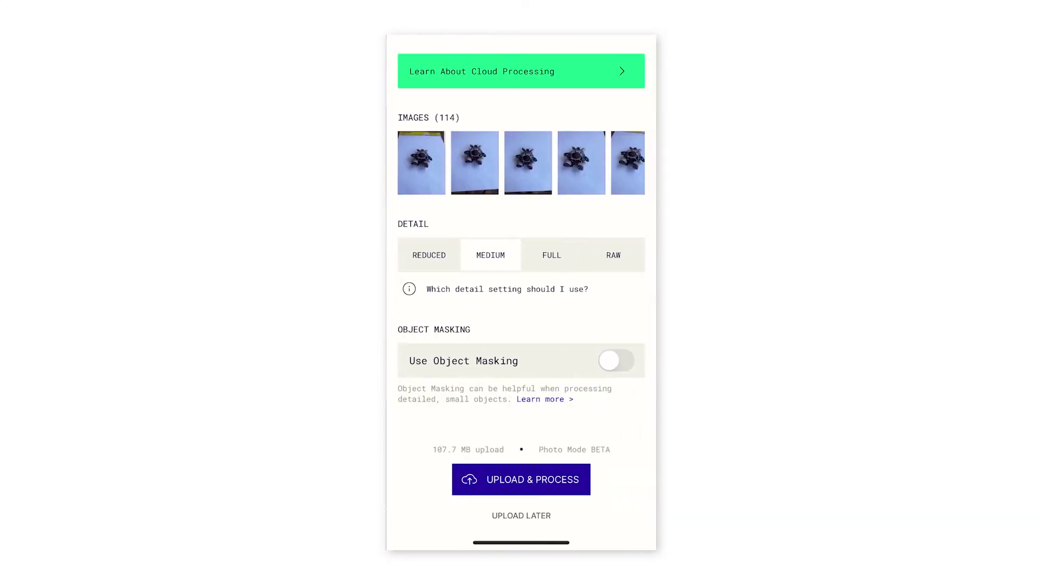
- In the Polycam mobile app, enable object masking and set the detail level to Reduced for the toy capture
{"action": "left_click", "coordinate": [616, 360]}
{"action": "left_click", "coordinate": [428, 255]}
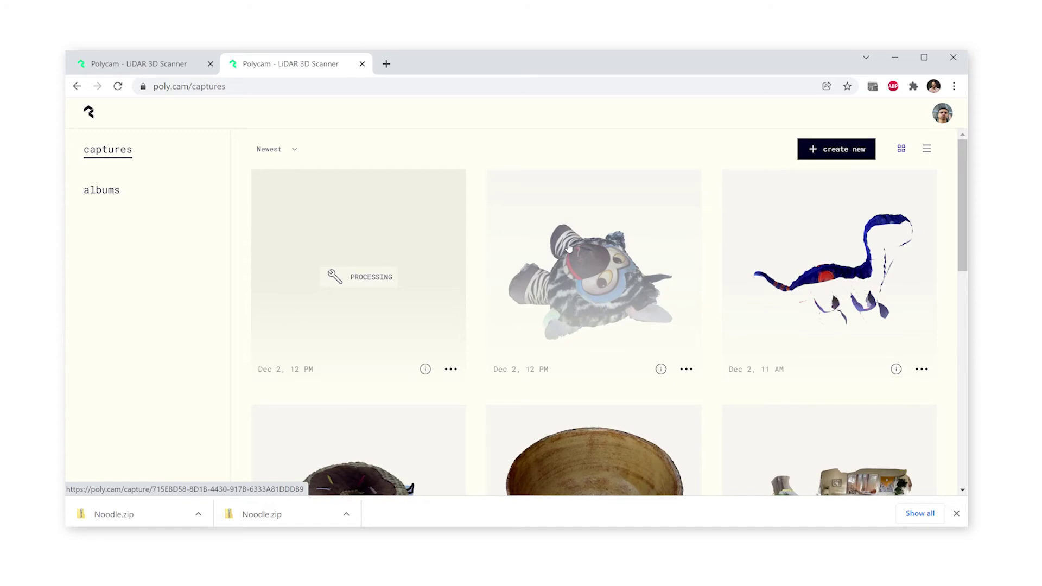
- Open the zebra toy capture on the Polycam website and download it in OBJ format
{"action": "left_click", "coordinate": [568, 248]}
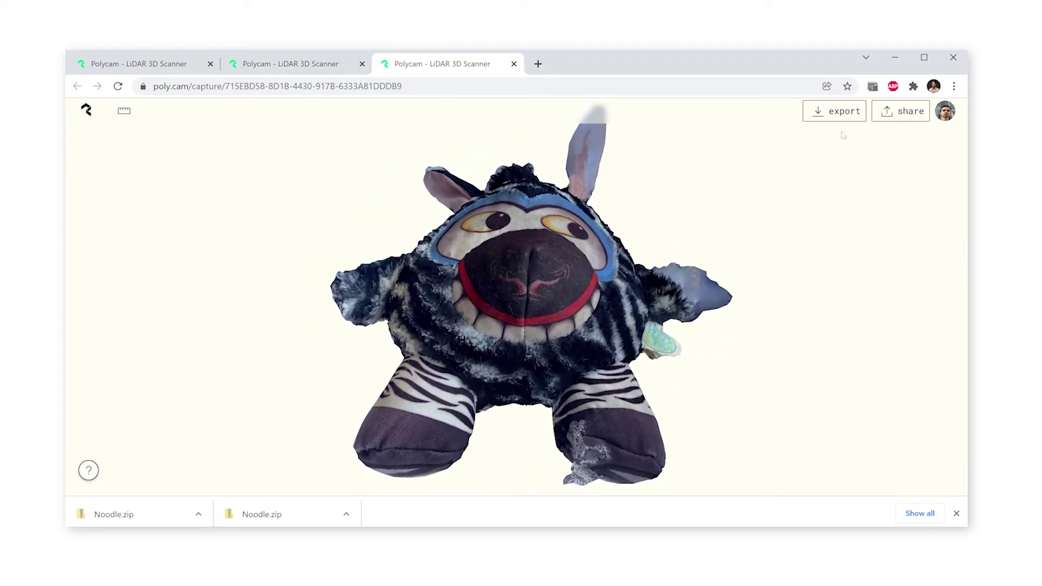
{"action": "left_click", "coordinate": [844, 112]}
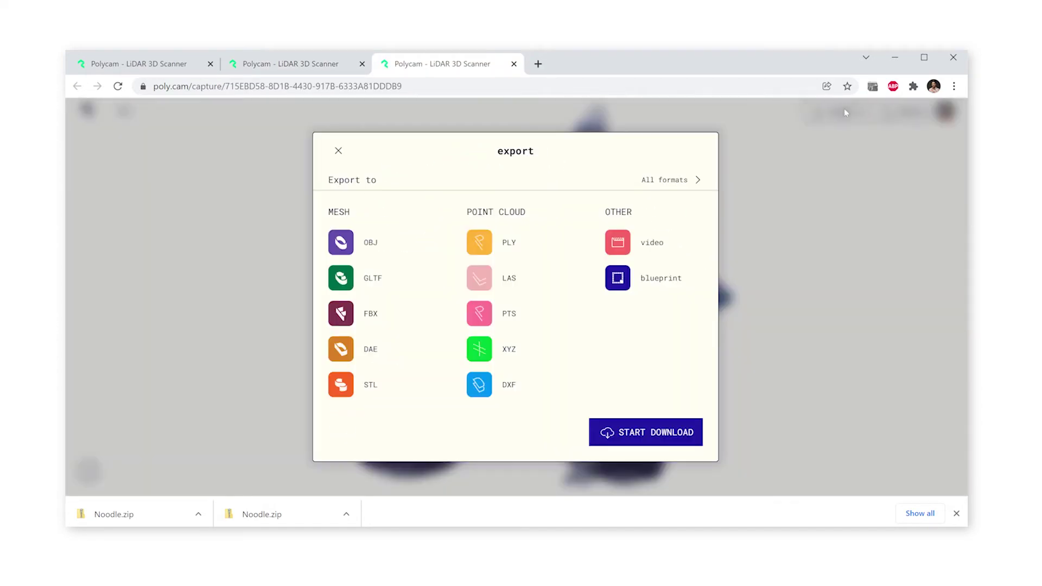
{"action": "left_click", "coordinate": [372, 245]}
{"action": "left_click", "coordinate": [674, 433]}
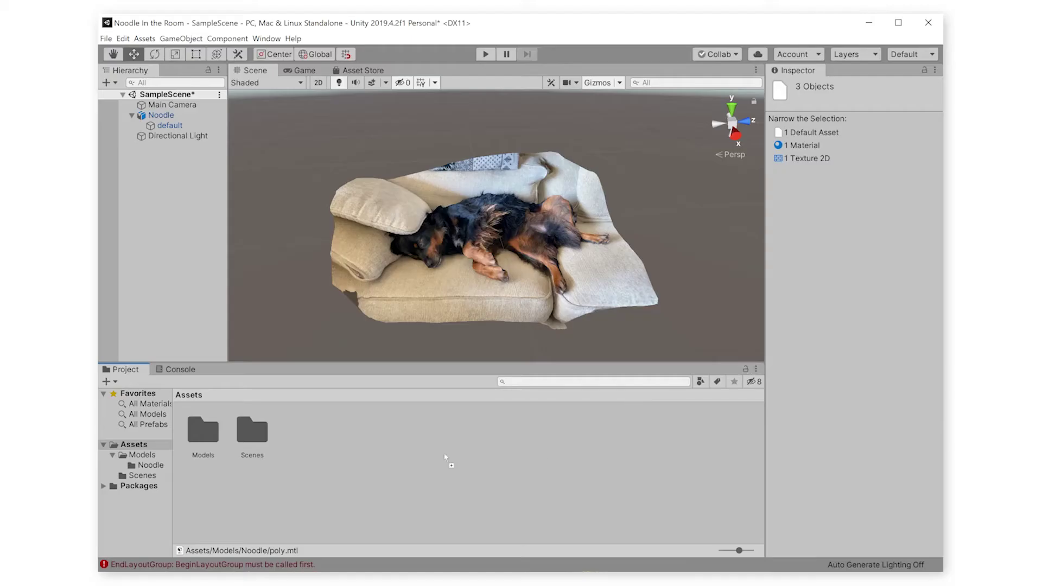
- In Unity, import the toy's exported files into the Models folder and create a subfolder named Toy there
{"action": "left_click_drag", "start_coordinate": [446, 459], "coordinate": [207, 436]}
{"action": "double_click", "coordinate": [207, 435]}
{"action": "right_click", "coordinate": [270, 488]}
{"action": "mouse_move", "coordinate": [294, 226]}
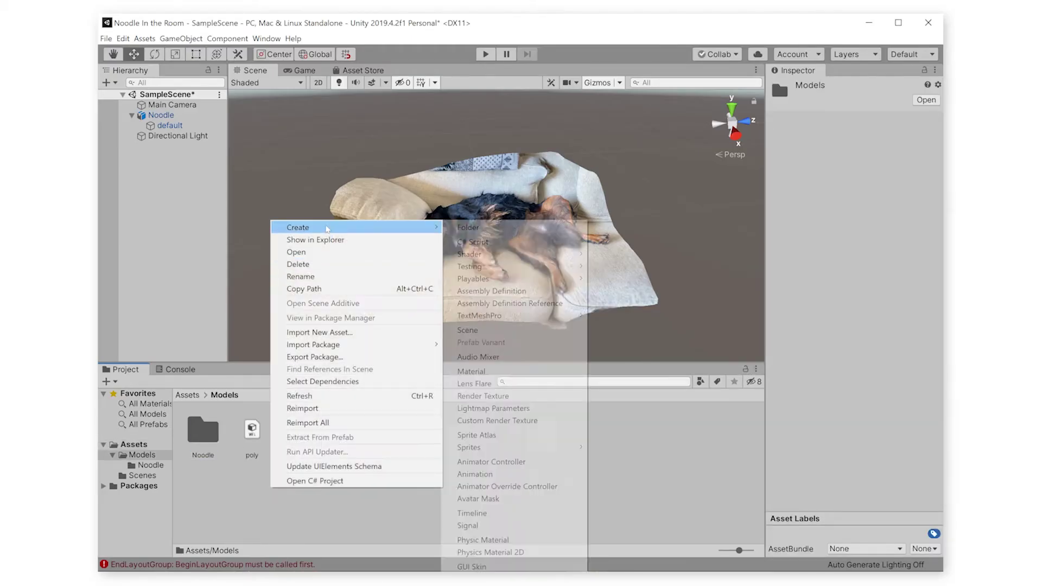
{"action": "left_click", "coordinate": [470, 223]}
{"action": "type", "text": "Toy"}
{"action": "key", "text": "Return"}
- Rename the new poly model to Toy and move it with its material file and texture into the Toy folder
{"action": "left_click", "coordinate": [301, 431]}
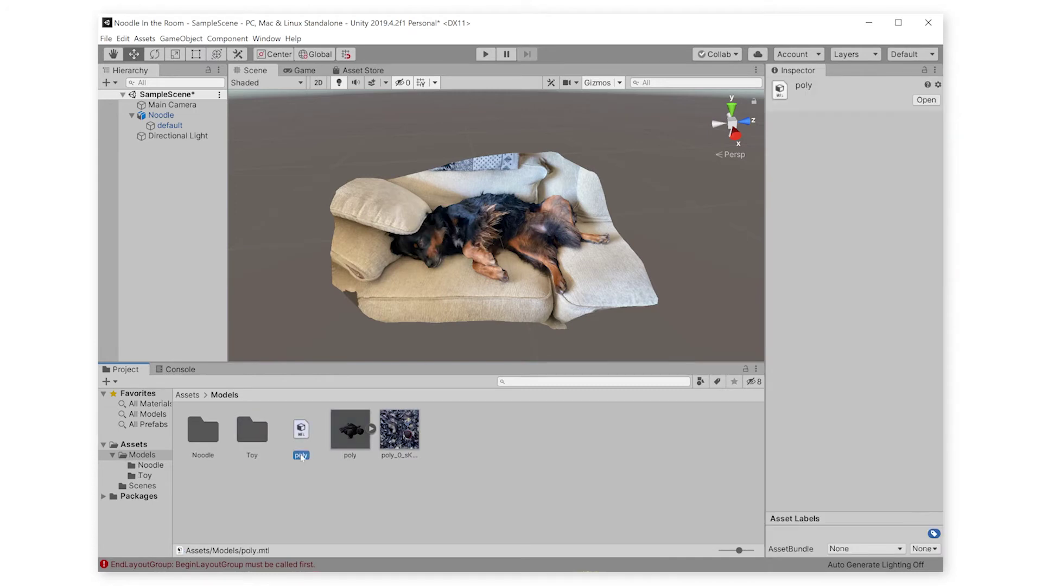
{"action": "left_click", "coordinate": [350, 455]}
{"action": "type", "text": "oy"}
{"action": "key", "text": "Return"}
{"action": "left_click", "coordinate": [301, 434], "text": "shift"}
{"action": "left_click_drag", "start_coordinate": [301, 435], "coordinate": [252, 436]}
{"action": "double_click", "coordinate": [251, 436]}
- Extract the Toy model's embedded materials into the Toy folder
{"action": "left_click", "coordinate": [299, 442]}
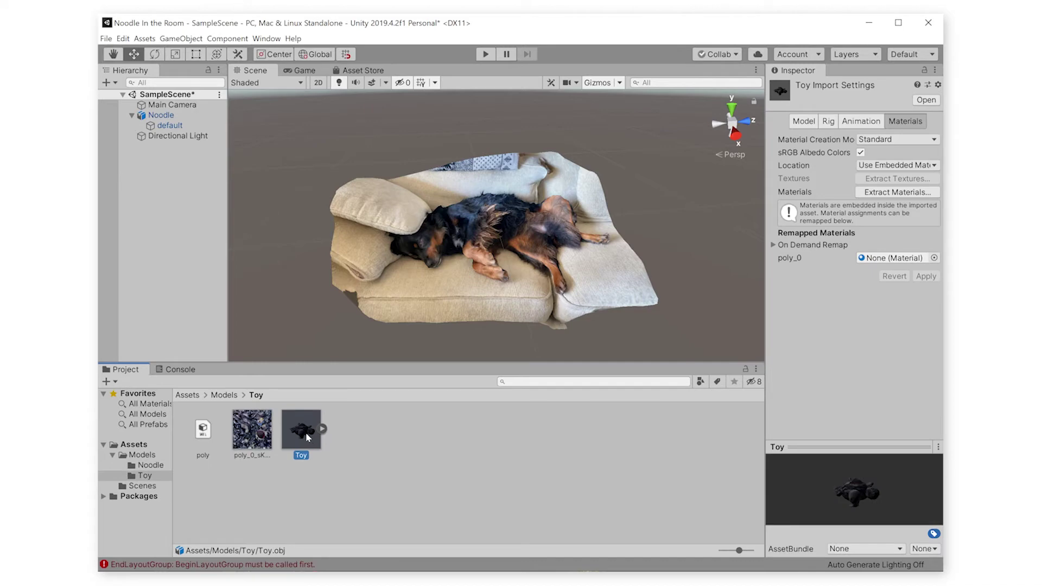
{"action": "left_click", "coordinate": [904, 194]}
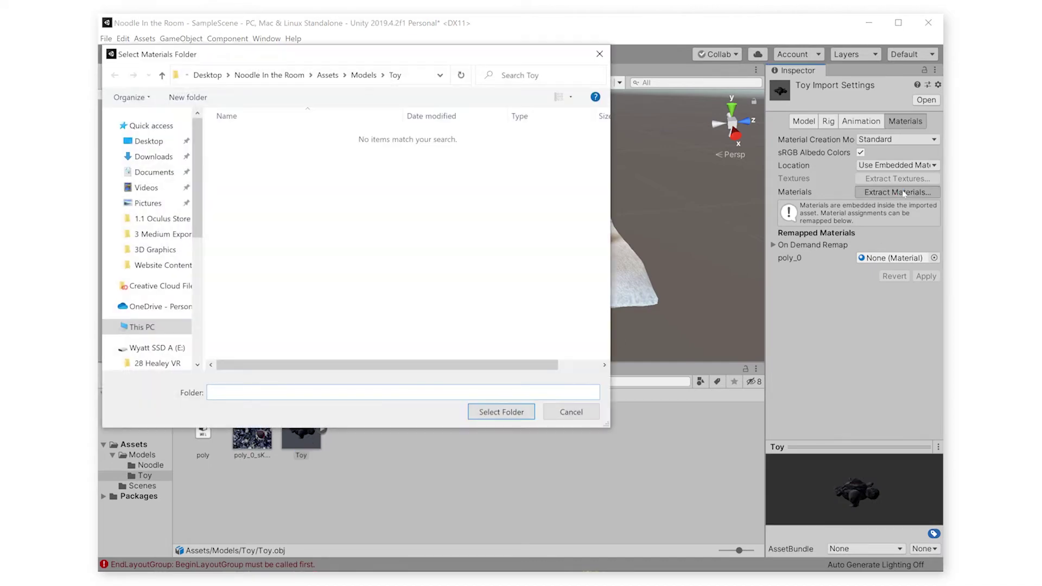
{"action": "left_click", "coordinate": [508, 415]}
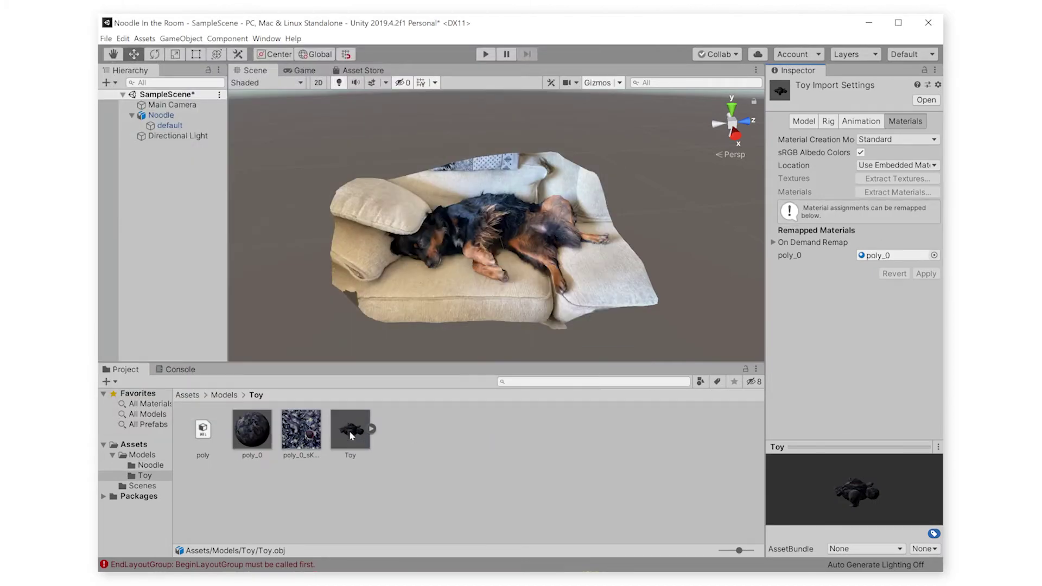
- Place the Toy model on the couch in front of the dog and set its poly_0 material's shader to Unlit/Texture
{"action": "left_click_drag", "start_coordinate": [350, 434], "coordinate": [421, 295]}
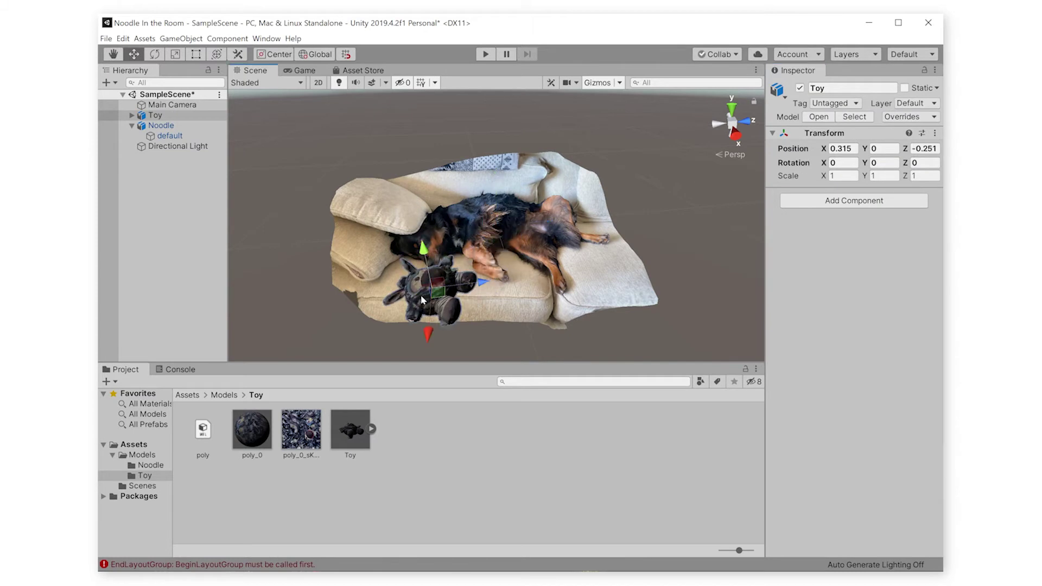
{"action": "left_click", "coordinate": [421, 296]}
{"action": "left_click", "coordinate": [885, 446]}
{"action": "left_click", "coordinate": [863, 565]}
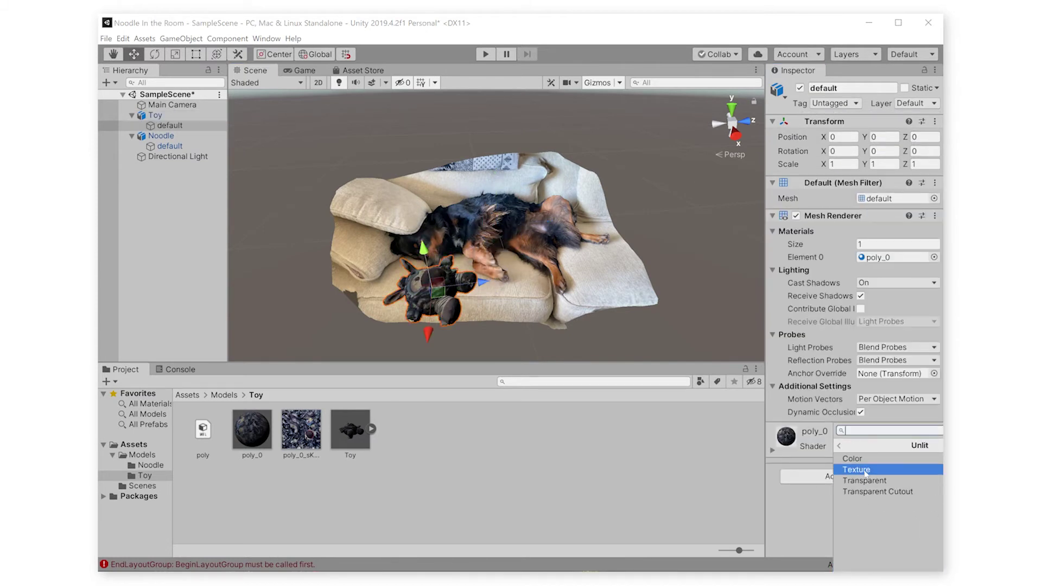
{"action": "left_click", "coordinate": [866, 471]}
- Rotate the Toy's default mesh to about 55.091 in X and 53.726 in Y so it faces the viewer
{"action": "left_click_drag", "start_coordinate": [477, 276], "coordinate": [463, 263], "text": "alt"}
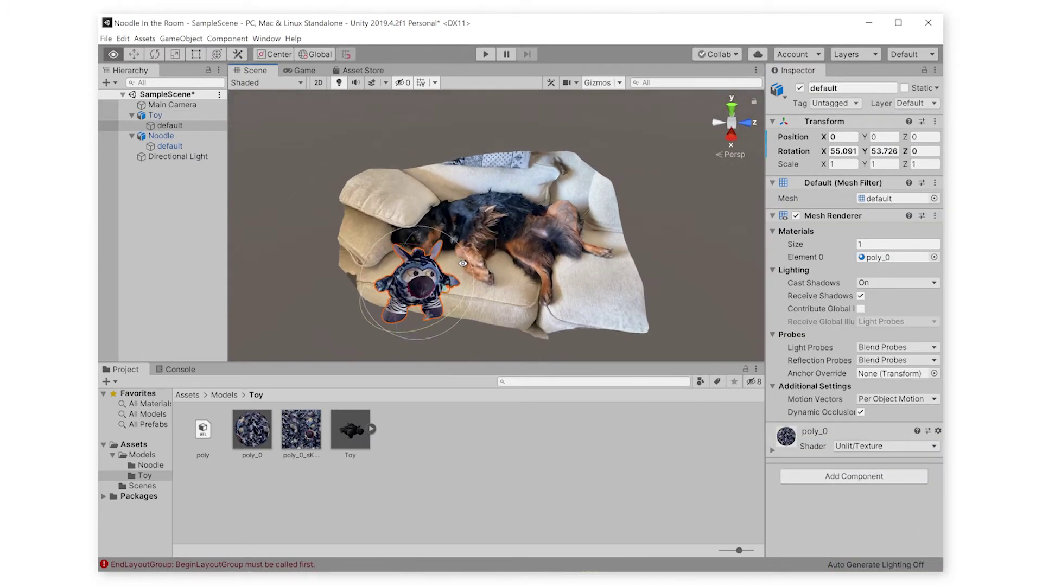
{"action": "key", "text": "e"}
- Add a Mesh Collider component to the Toy's default mesh
{"action": "left_click", "coordinate": [815, 476]}
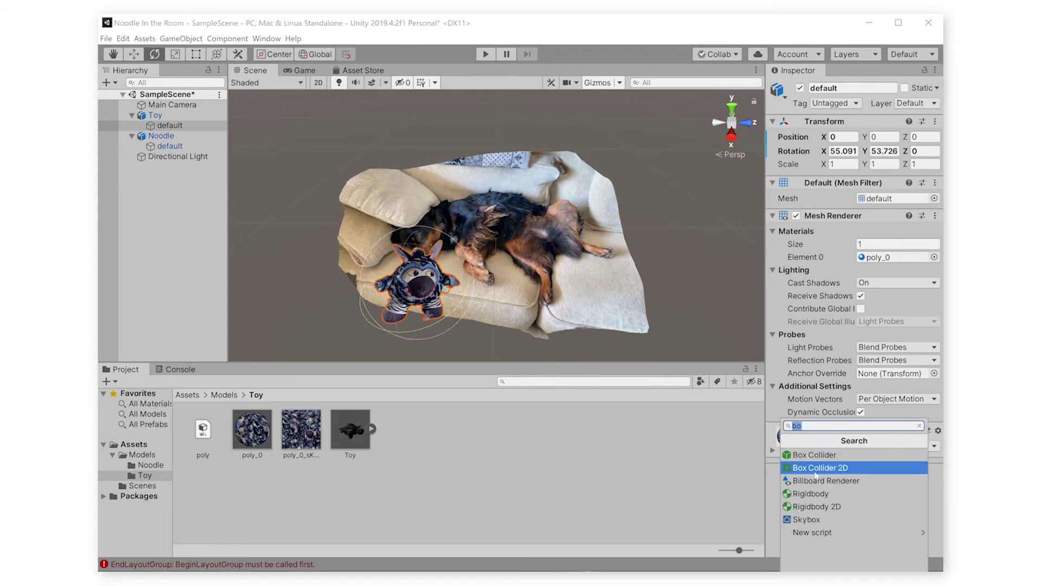
{"action": "type", "text": "me"}
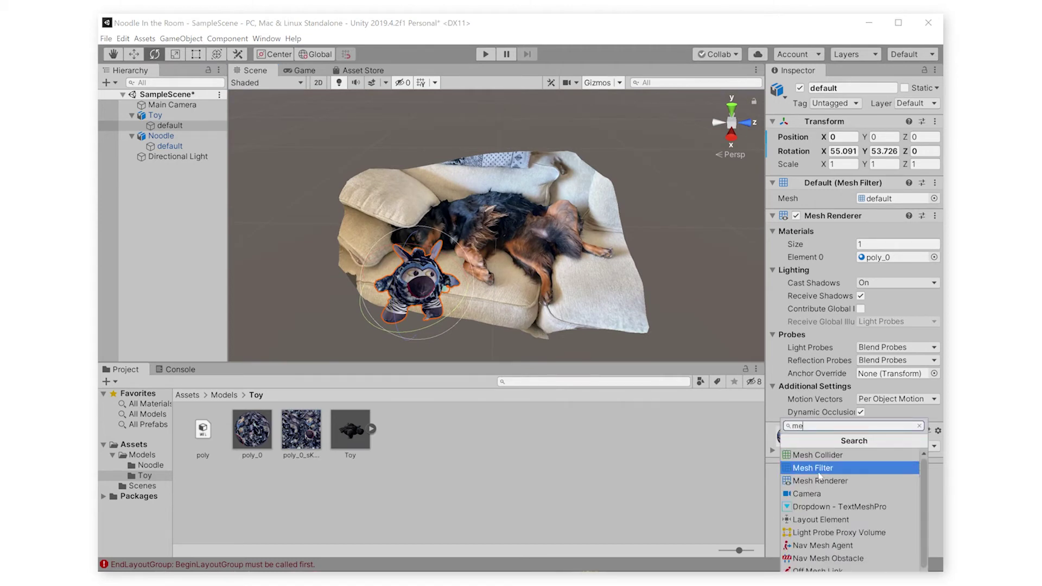
{"action": "key", "text": "Up"}
{"action": "key", "text": "Return"}
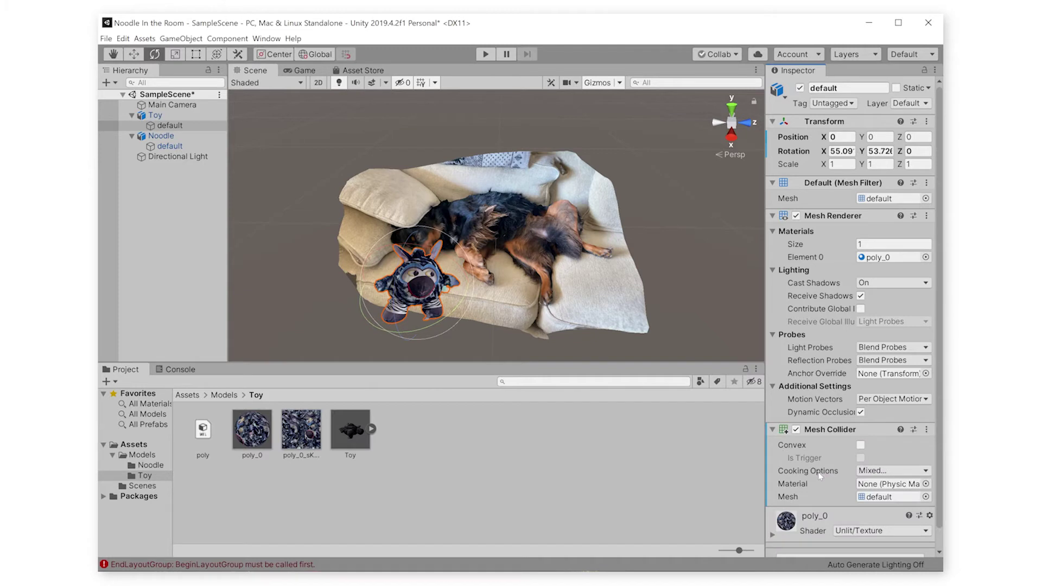
- Add a Rigidbody component to the Toy's default mesh
{"action": "scroll", "coordinate": [819, 473], "scroll_direction": "down", "scroll_amount": 1}
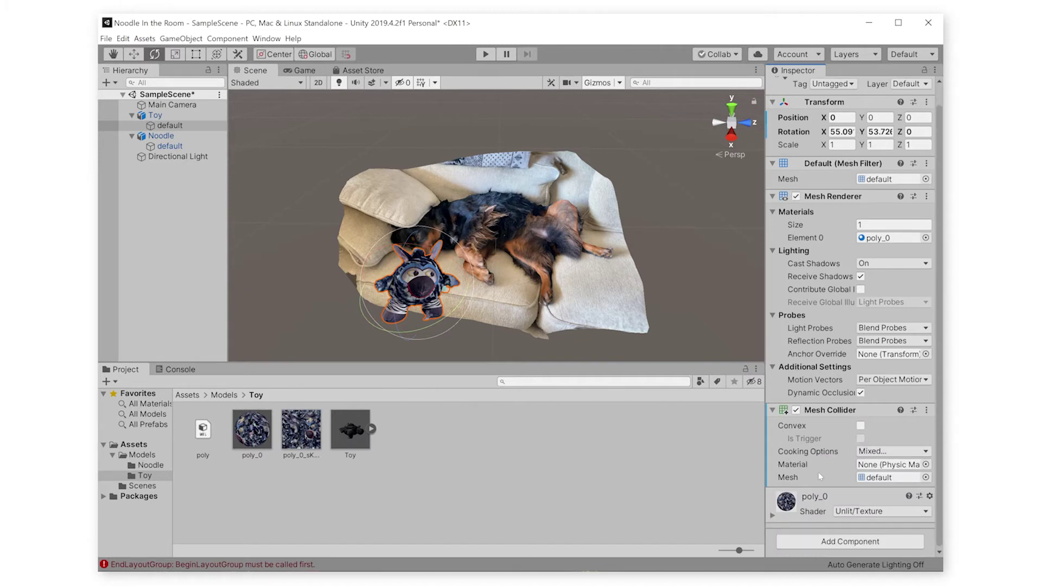
{"action": "left_click", "coordinate": [827, 540]}
{"action": "type", "text": "rigi"}
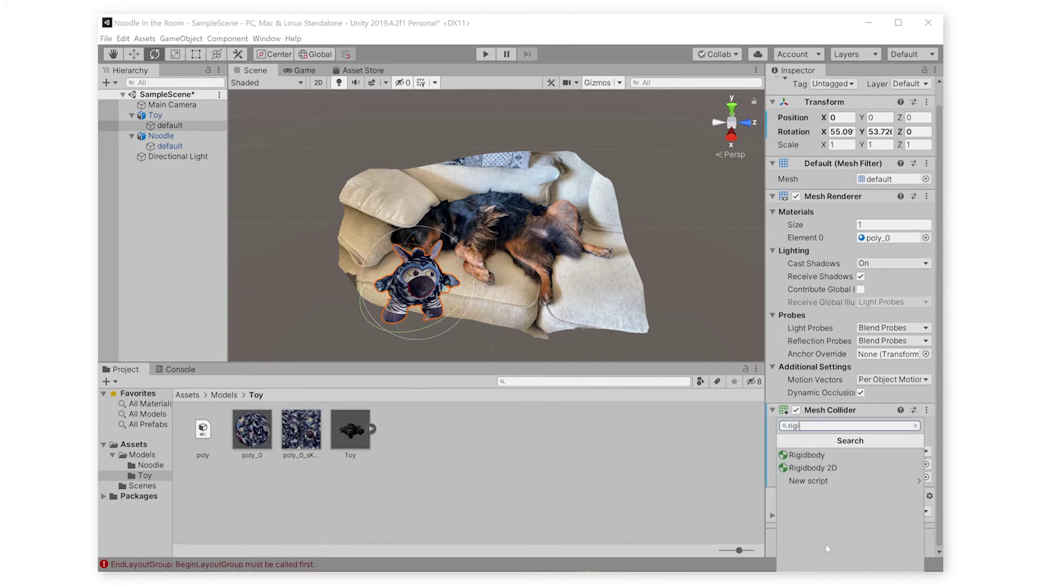
{"action": "key", "text": "Down"}
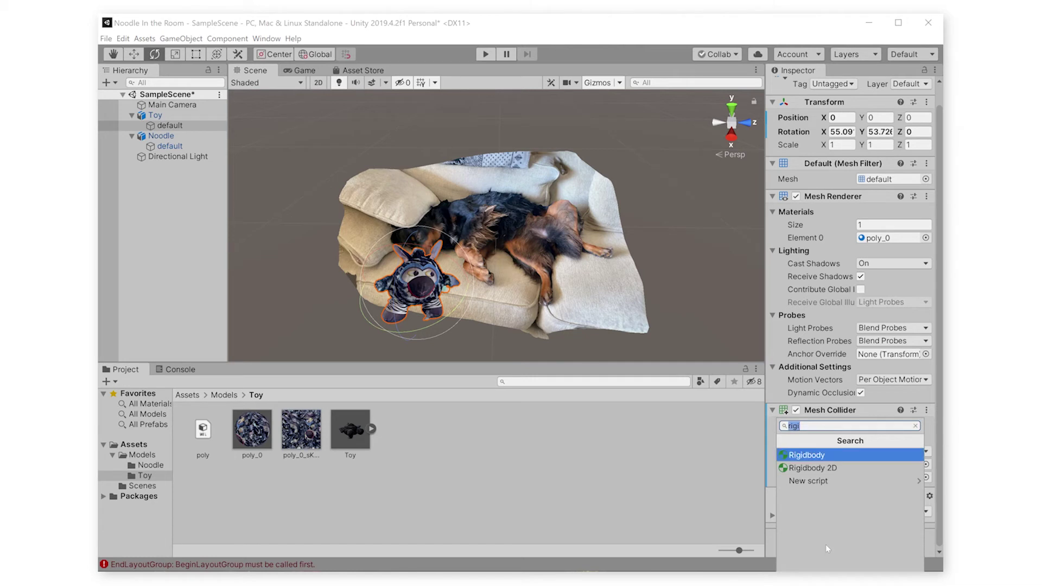
{"action": "key", "text": "Return"}
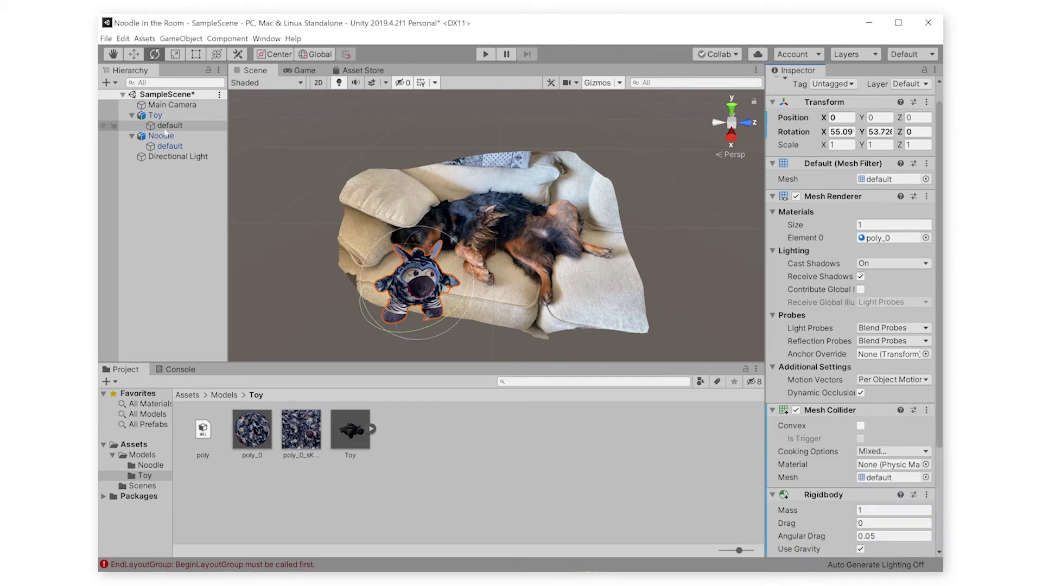
- Add a Rigidbody component to Noodle's default mesh
{"action": "left_click", "coordinate": [169, 147]}
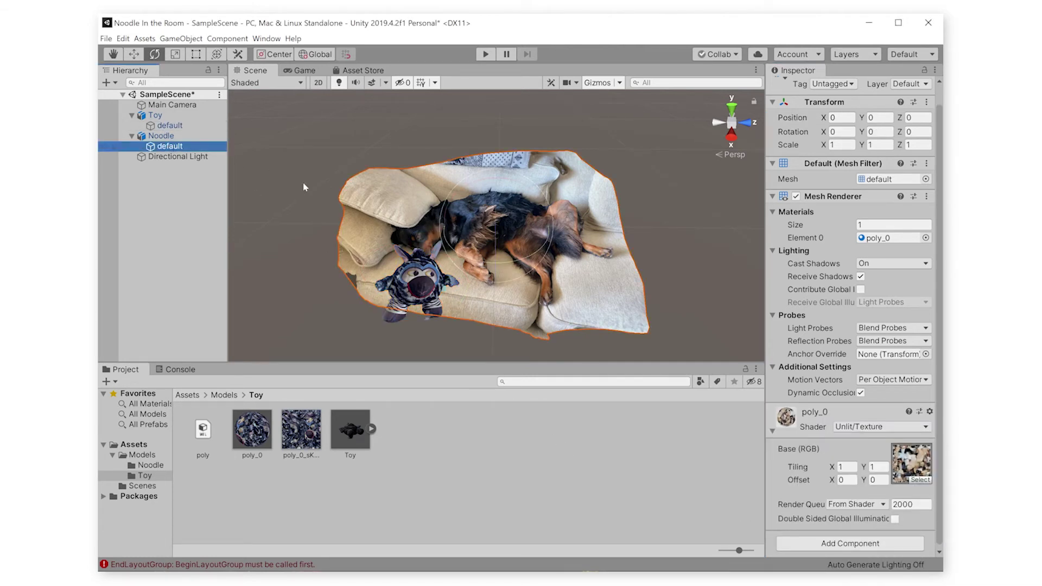
{"action": "left_click", "coordinate": [849, 544]}
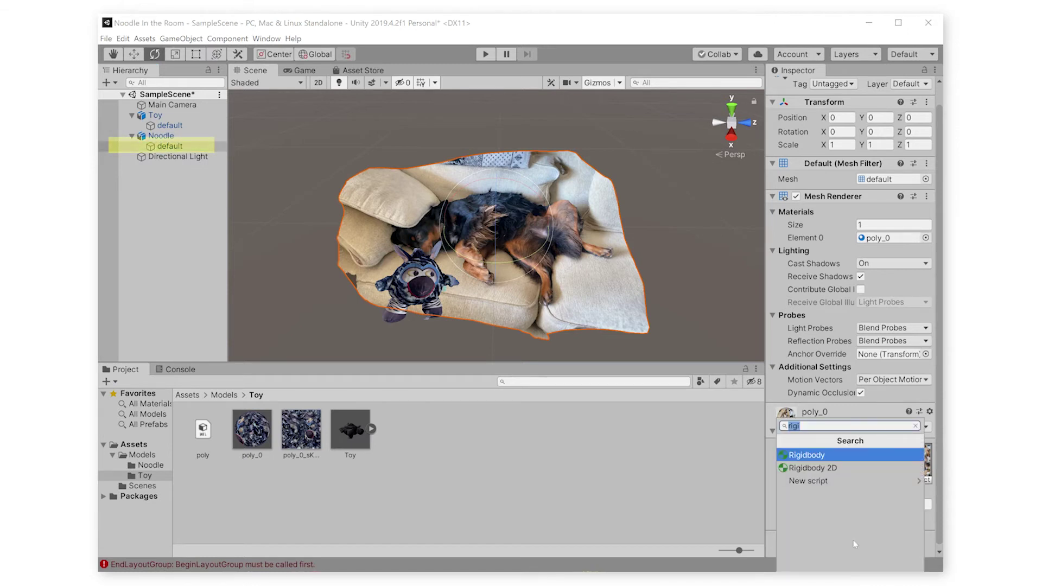
{"action": "key", "text": "Return"}
{"action": "scroll", "coordinate": [819, 494], "scroll_direction": "down", "scroll_amount": 3}
{"action": "scroll", "coordinate": [818, 498], "scroll_direction": "down", "scroll_amount": 2}
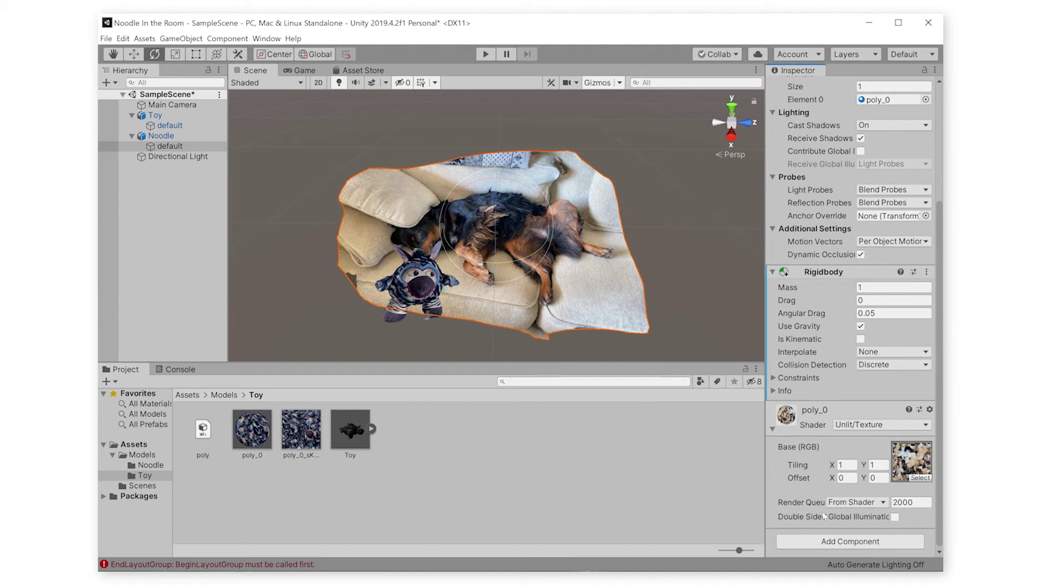
- Add a Mesh Collider component to Noodle's default mesh and turn off Use Gravity on its Rigidbody
{"action": "left_click", "coordinate": [828, 541]}
{"action": "type", "text": "mes"}
{"action": "key", "text": "Return"}
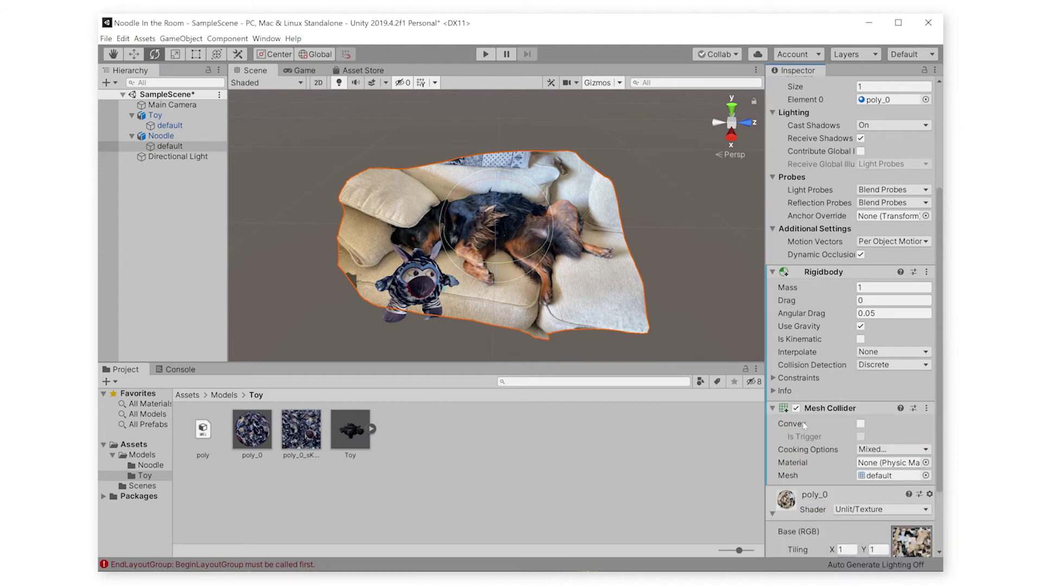
{"action": "scroll", "coordinate": [835, 427], "scroll_direction": "down", "scroll_amount": 5}
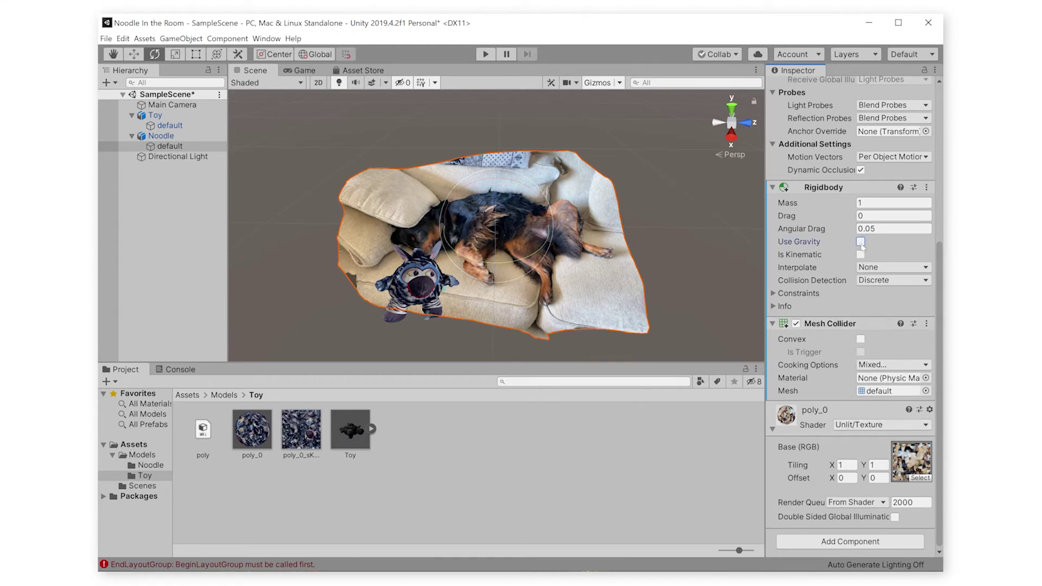
- Raise the Toy's default mesh high above the dog and couch, and run the scene briefly to test its fall
{"action": "left_click", "coordinate": [168, 125]}
{"action": "left_click", "coordinate": [421, 268]}
{"action": "key", "text": "w"}
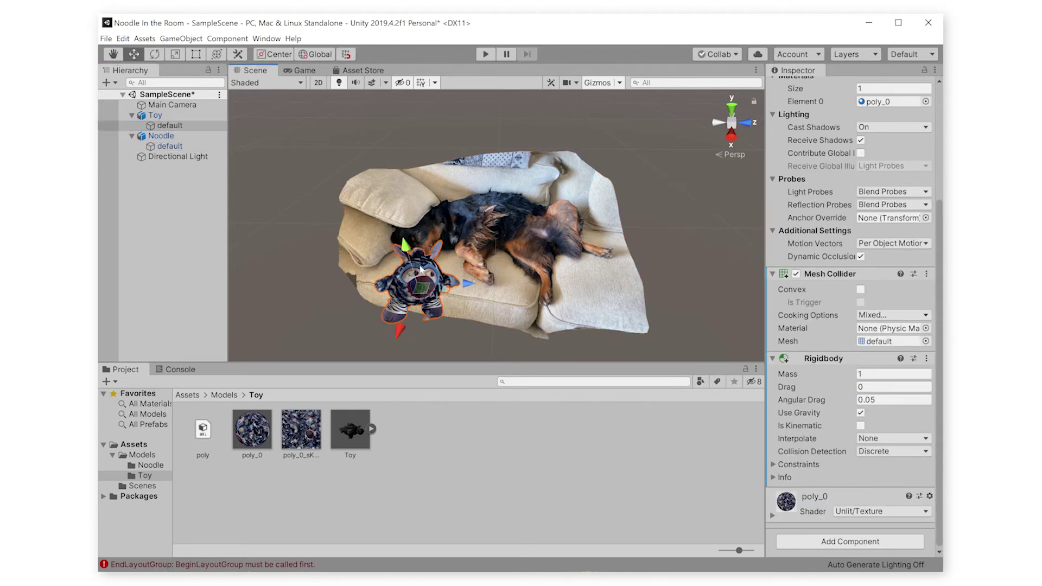
{"action": "left_click_drag", "start_coordinate": [422, 282], "coordinate": [440, 231]}
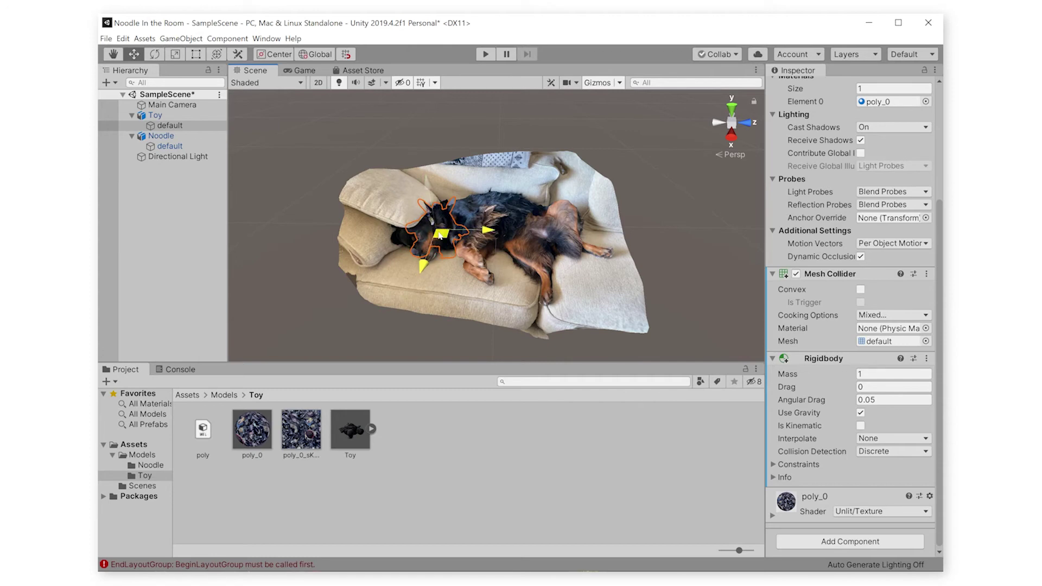
{"action": "left_click_drag", "start_coordinate": [428, 192], "coordinate": [400, 110]}
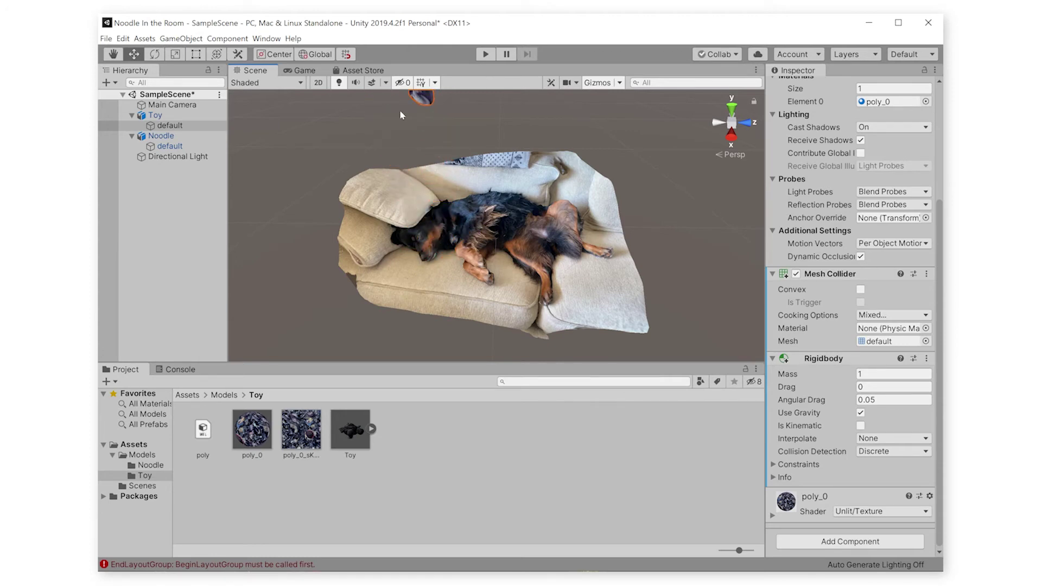
{"action": "left_click", "coordinate": [486, 53]}
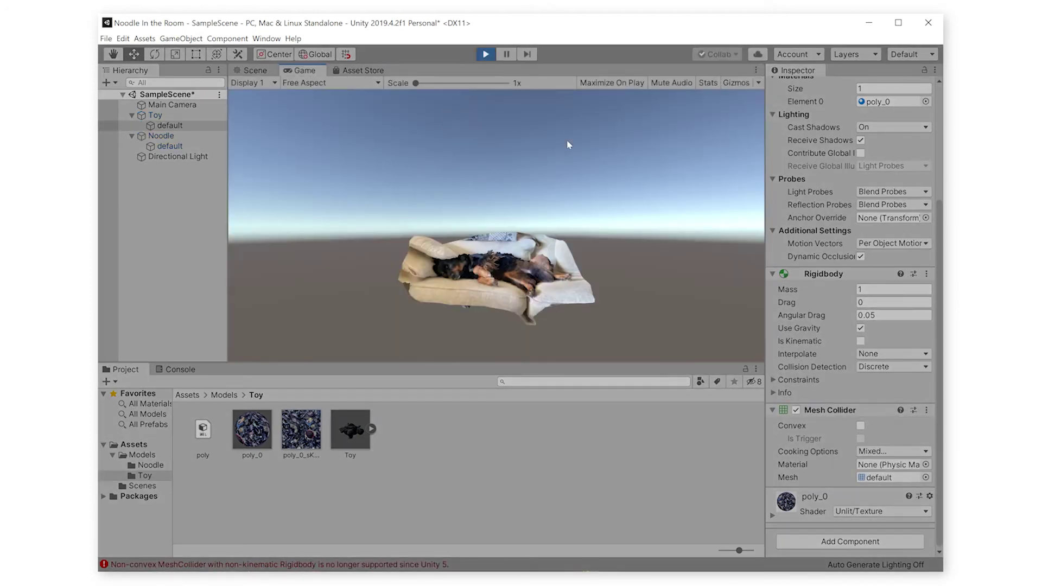
{"action": "left_click", "coordinate": [491, 56]}
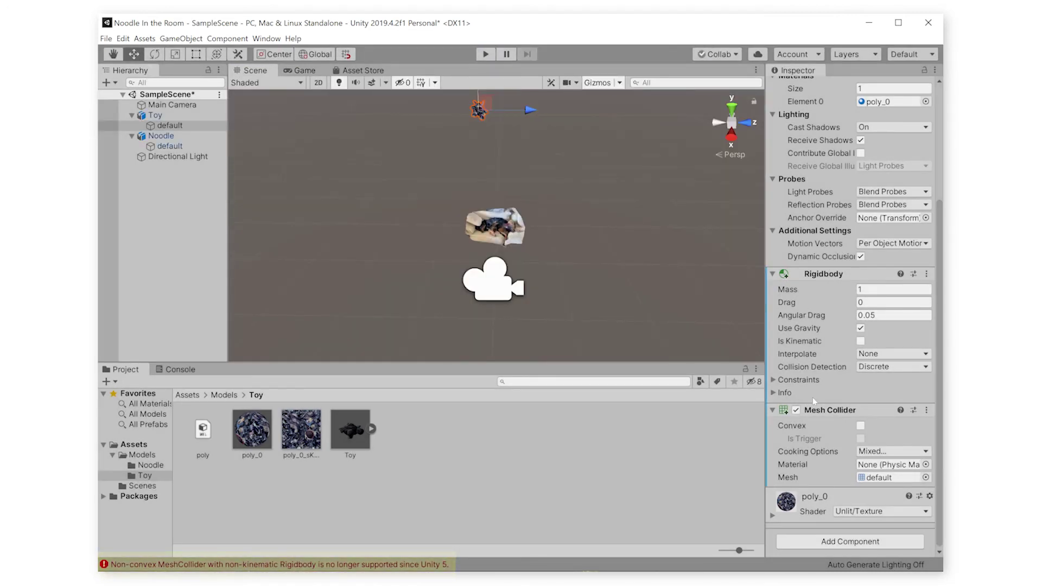
- Enable Convex on the Toy's Mesh Collider and test the physics by running and stopping the scene
{"action": "left_click", "coordinate": [861, 426]}
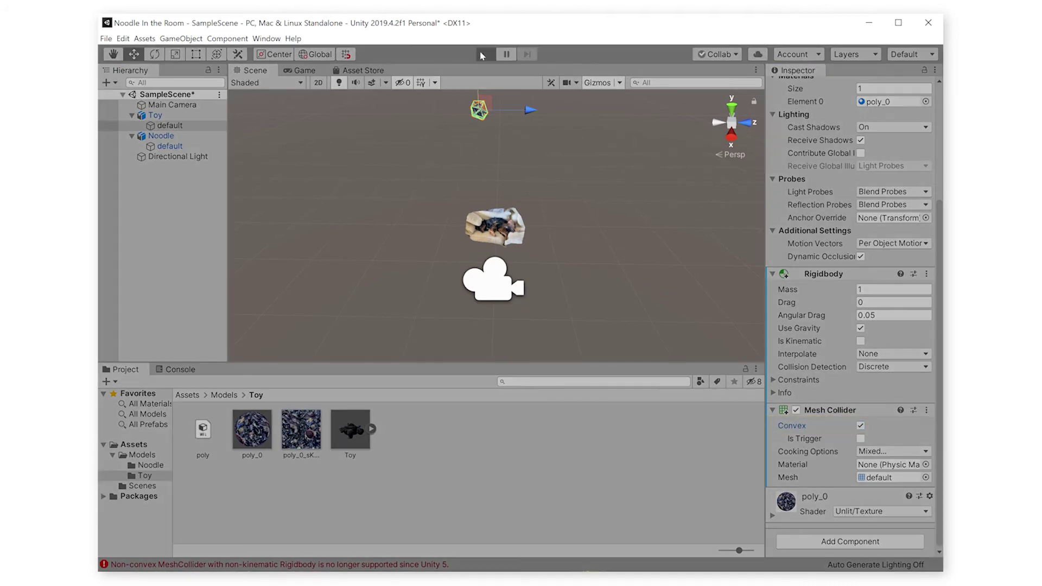
{"action": "left_click", "coordinate": [481, 55]}
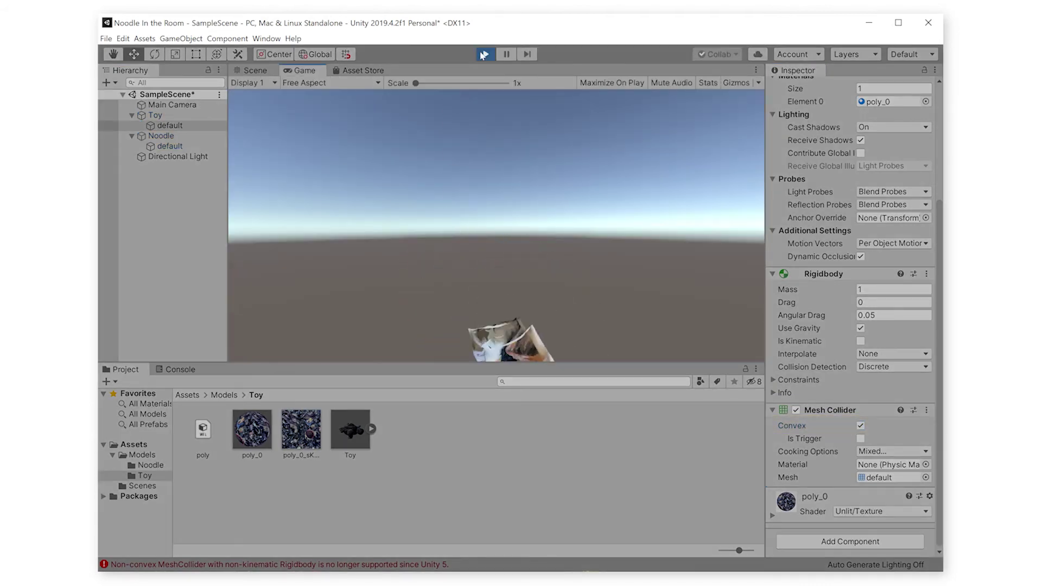
{"action": "left_click", "coordinate": [482, 55]}
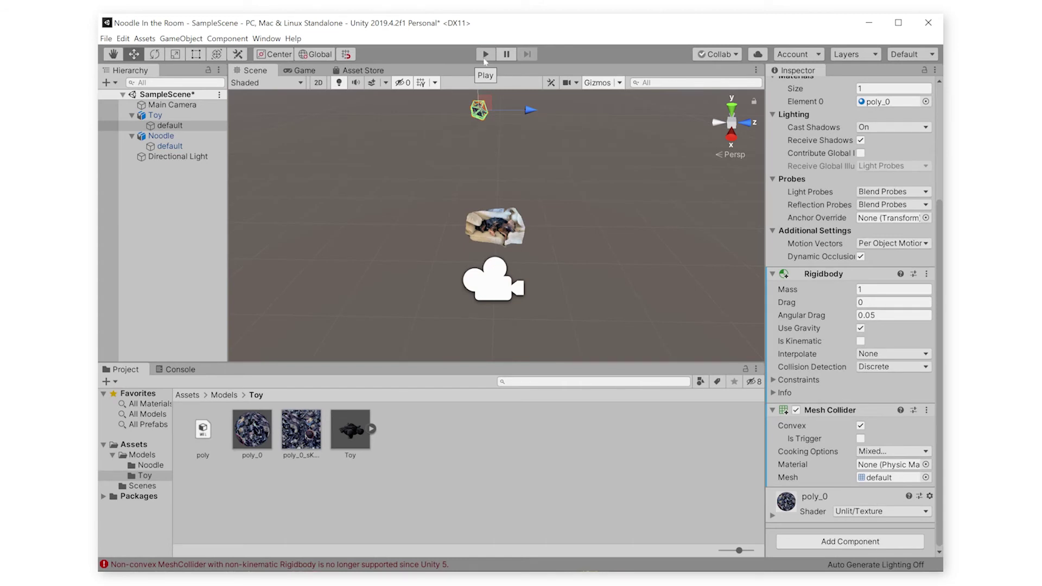
- Enable Is Kinematic on the Rigidbody of Noodle's default mesh and test the toy's drop by playing the scene
{"action": "left_click", "coordinate": [502, 211]}
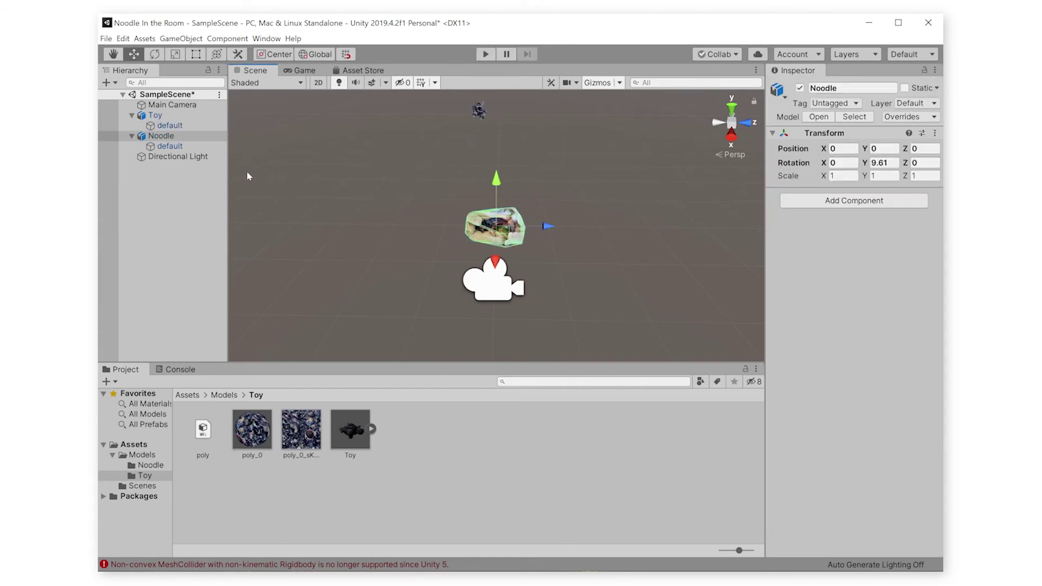
{"action": "left_click", "coordinate": [174, 148]}
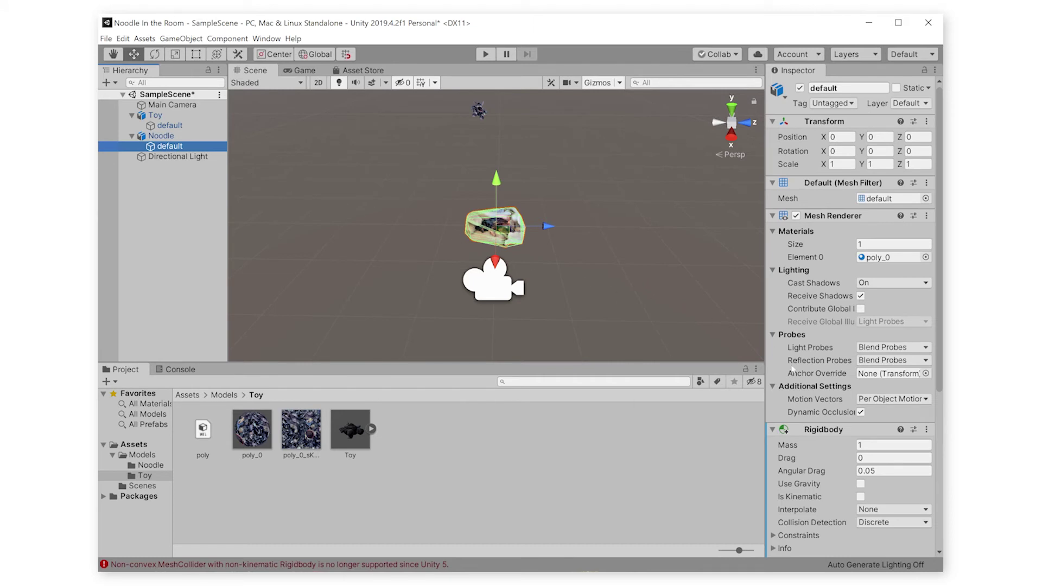
{"action": "left_click", "coordinate": [861, 496]}
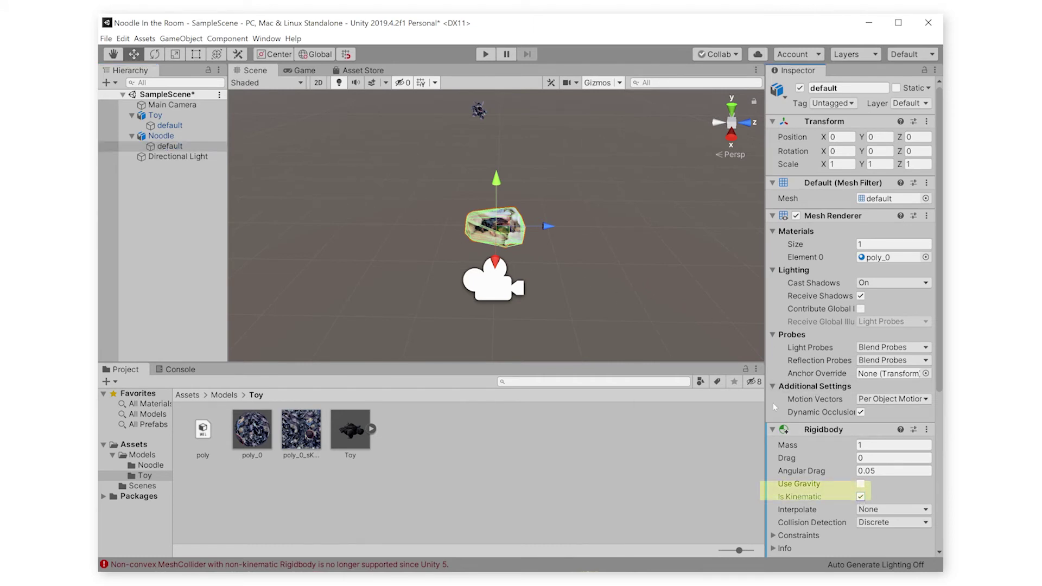
{"action": "left_click", "coordinate": [480, 55]}
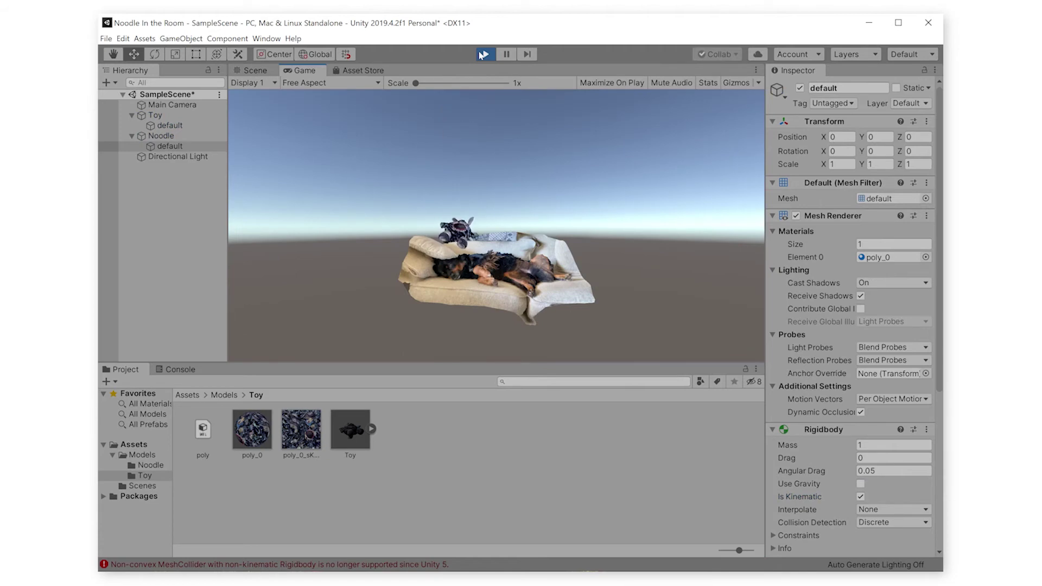
{"action": "left_click", "coordinate": [481, 55]}
{"action": "left_click", "coordinate": [482, 55]}
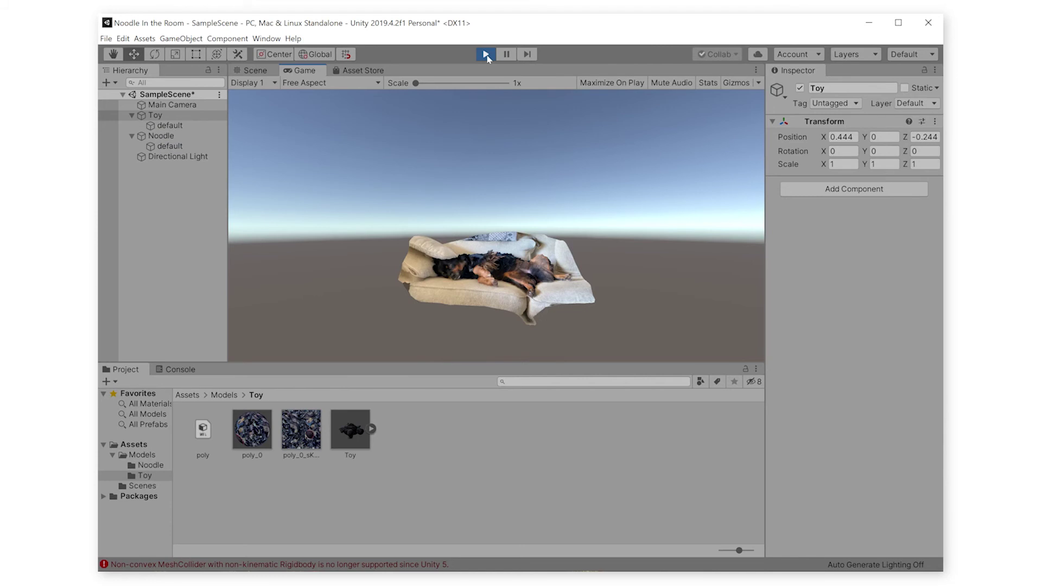
{"action": "left_click", "coordinate": [485, 55]}
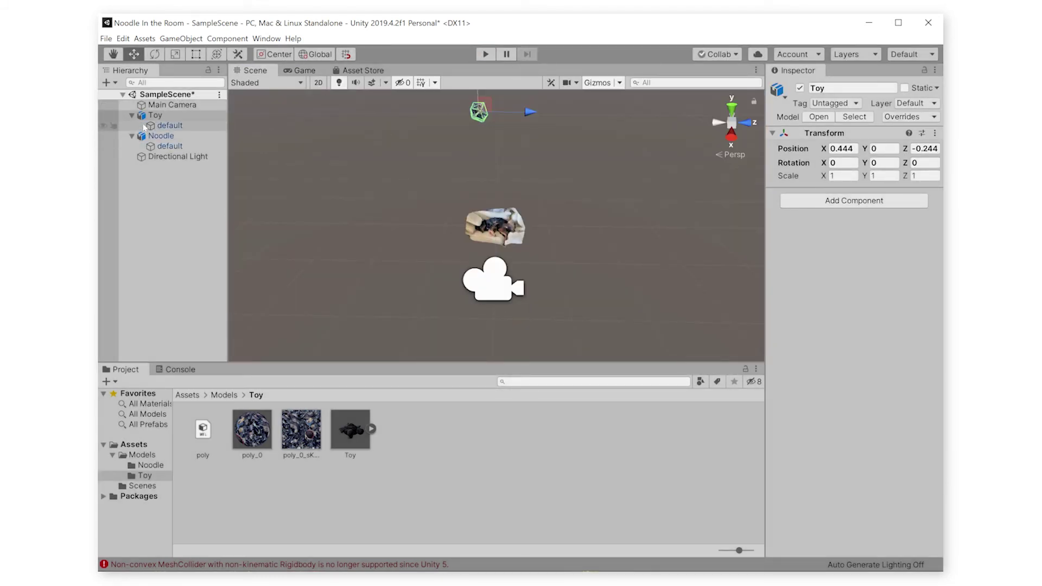
- Add a Plane to the scene as a floor and lower it beneath the couch
{"action": "left_click", "coordinate": [106, 82]}
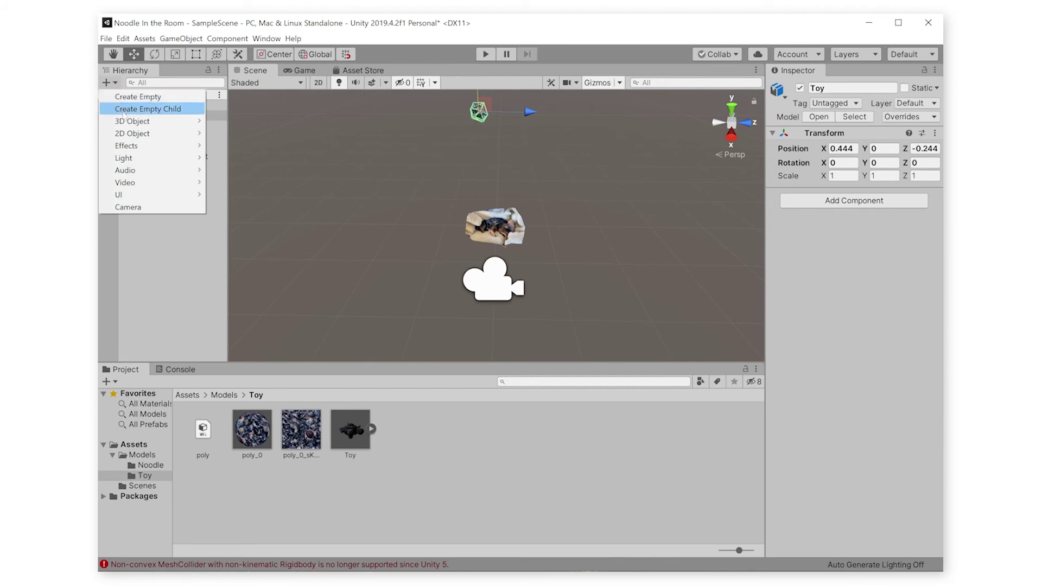
{"action": "mouse_move", "coordinate": [125, 122]}
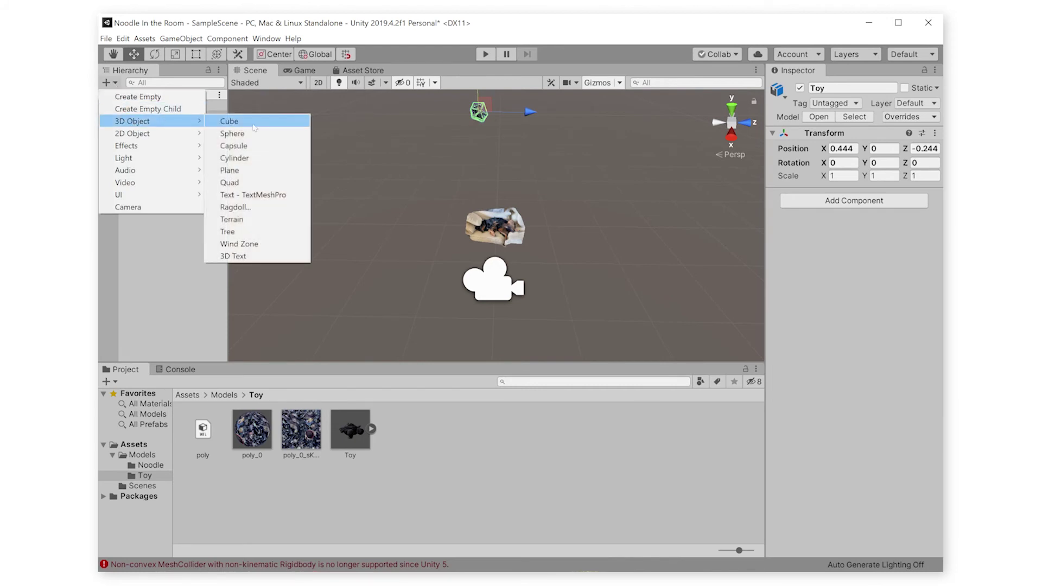
{"action": "left_click", "coordinate": [255, 173]}
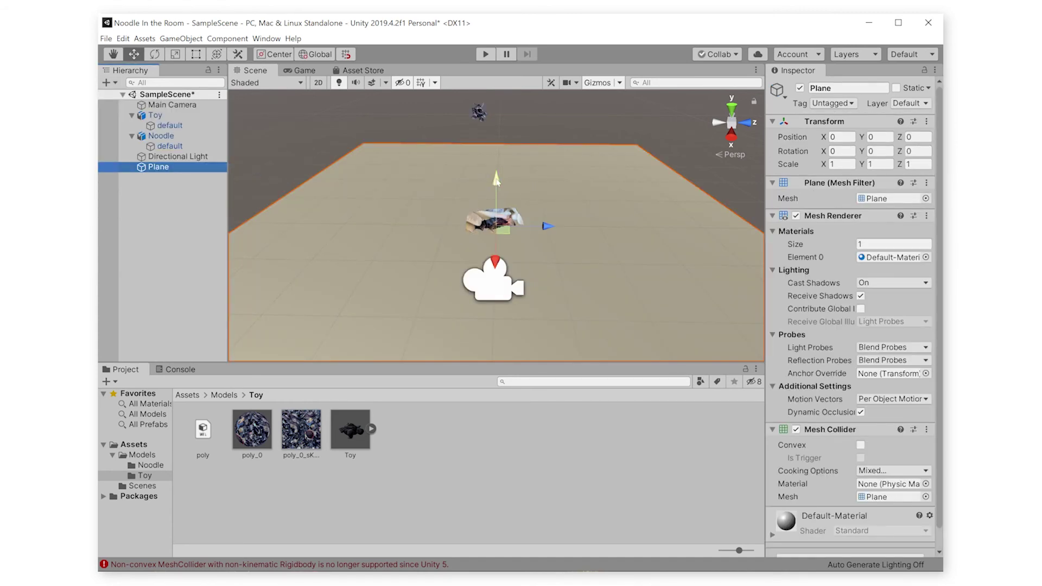
{"action": "left_click_drag", "start_coordinate": [495, 179], "coordinate": [496, 192]}
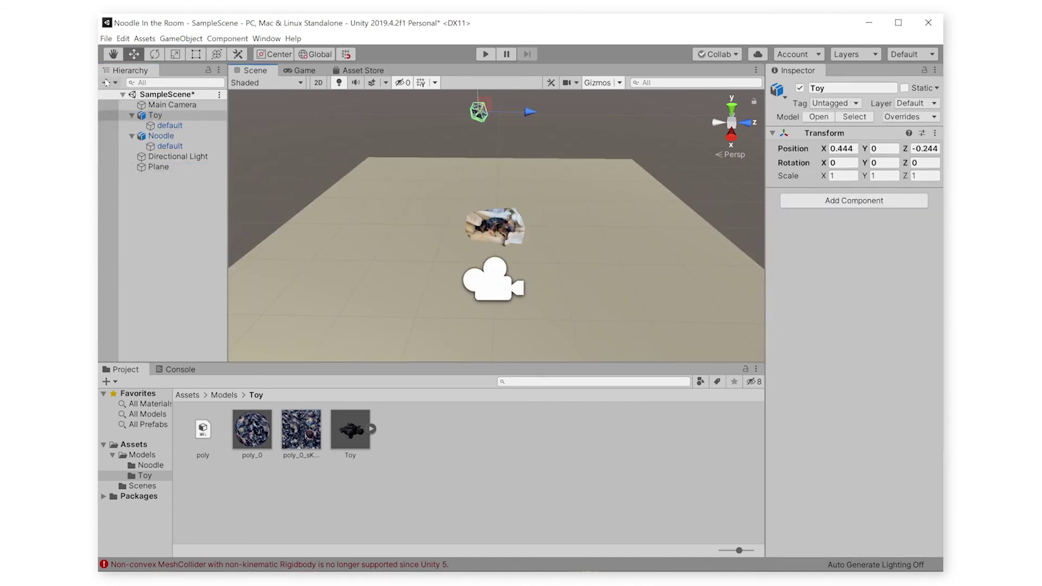
- Create an empty game object in the scene and name it "Toys Raining"
{"action": "left_click", "coordinate": [107, 82]}
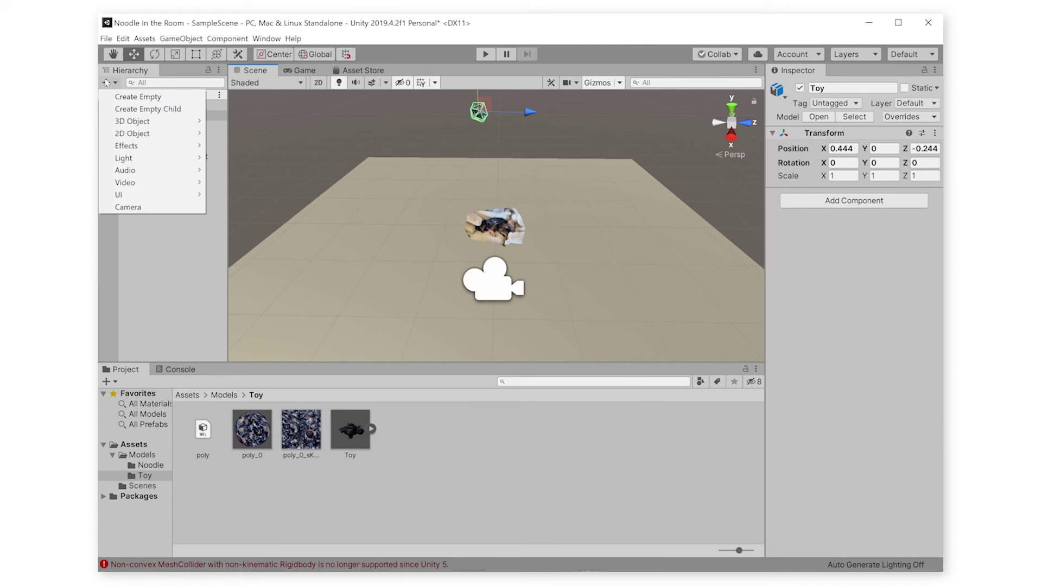
{"action": "left_click", "coordinate": [125, 96]}
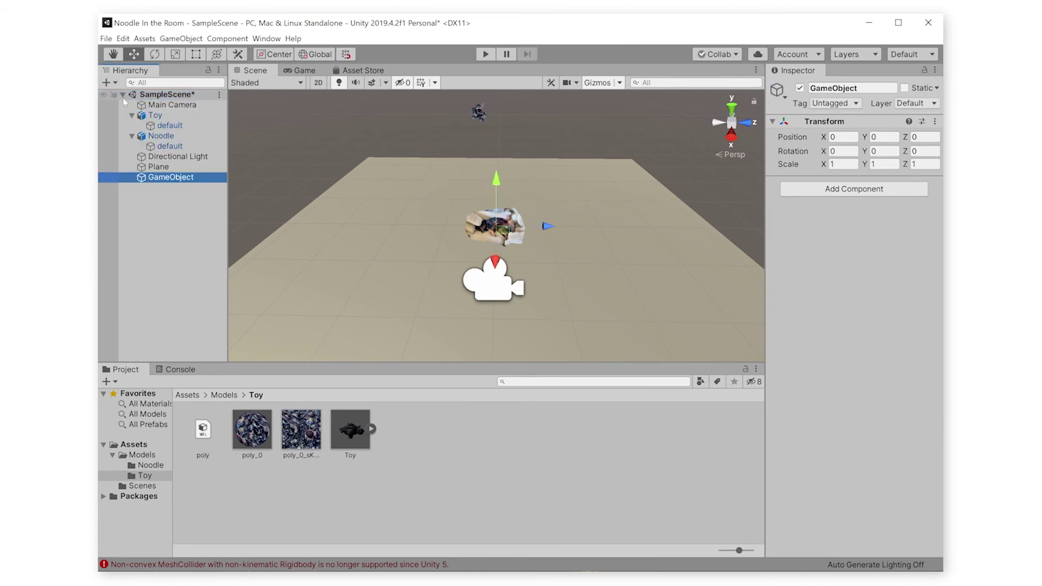
{"action": "left_click", "coordinate": [172, 179]}
{"action": "type", "text": "Toys Raining"}
{"action": "key", "text": "Return"}
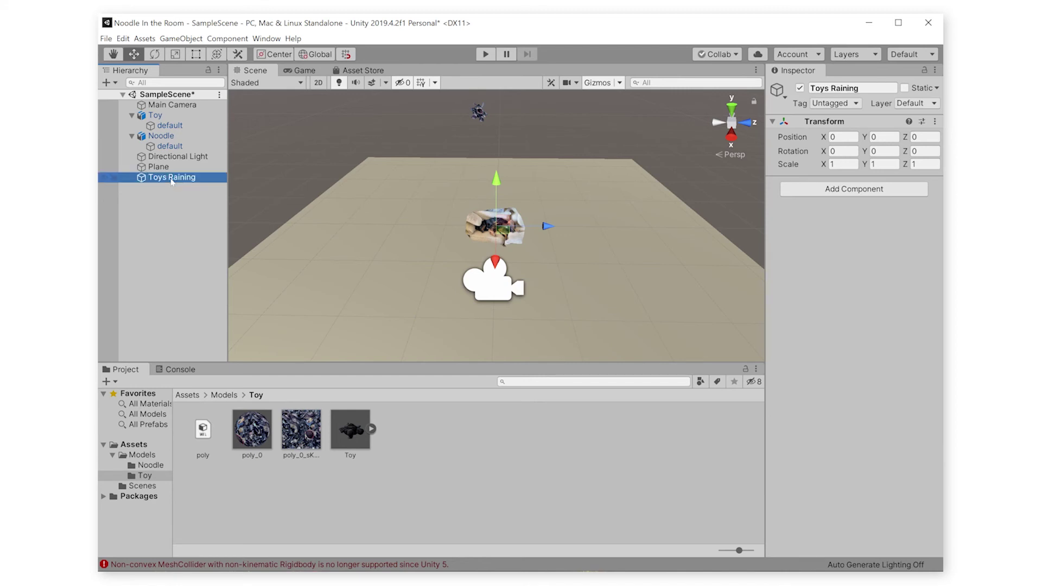
- Make the Toy a child of Toys Raining and duplicate it five times, moving the first copy aside
{"action": "left_click_drag", "start_coordinate": [155, 115], "coordinate": [172, 177]}
{"action": "right_click_drag", "start_coordinate": [272, 142], "coordinate": [272, 92]}
{"action": "key", "text": "ctrl+d"}
{"action": "left_click_drag", "start_coordinate": [486, 170], "coordinate": [537, 163]}
{"action": "key", "text": "ctrl+d"}
{"action": "key", "text": "ctrl+d"}
{"action": "key", "text": "ctrl+d"}
{"action": "key", "text": "ctrl+d"}
- Move a Toy copy away from the others above the couch and create three more duplicates
{"action": "left_click_drag", "start_coordinate": [474, 146], "coordinate": [348, 168]}
{"action": "left_click", "coordinate": [474, 146]}
{"action": "key", "text": "ctrl+d"}
{"action": "key", "text": "ctrl+d"}
{"action": "key", "text": "ctrl+d"}
- Shift Toy (1) to an X position of 0.327 and play the scene to test the raining toys
{"action": "left_click", "coordinate": [454, 144]}
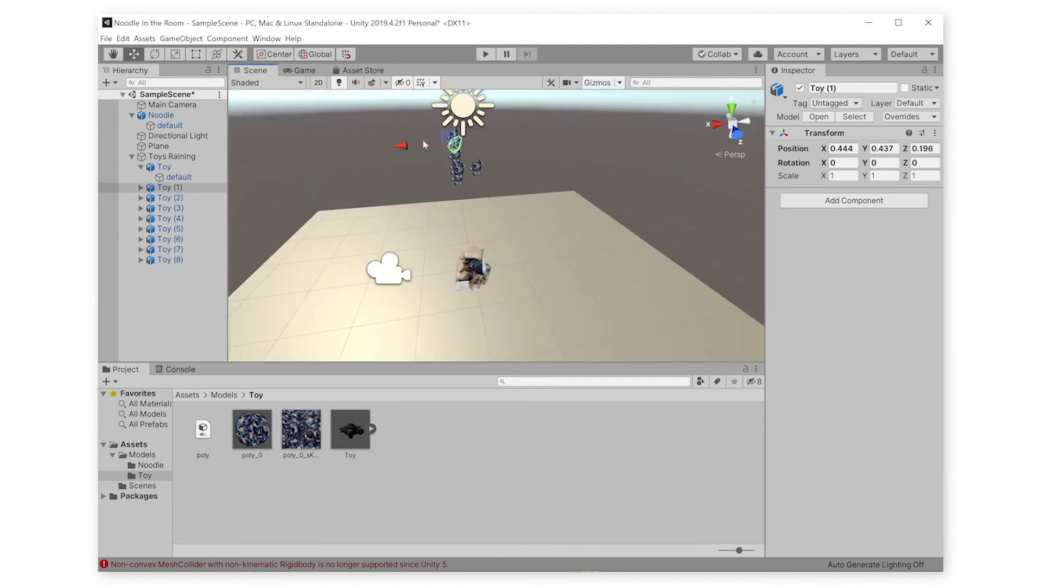
{"action": "left_click_drag", "start_coordinate": [423, 144], "coordinate": [439, 144]}
{"action": "left_click", "coordinate": [484, 54]}
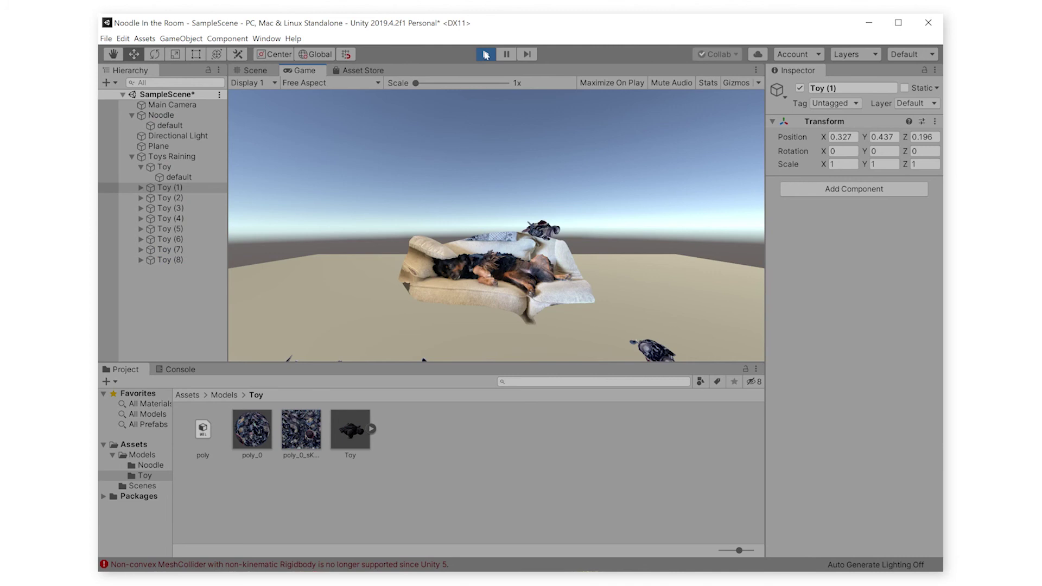
{"action": "left_click", "coordinate": [485, 54]}
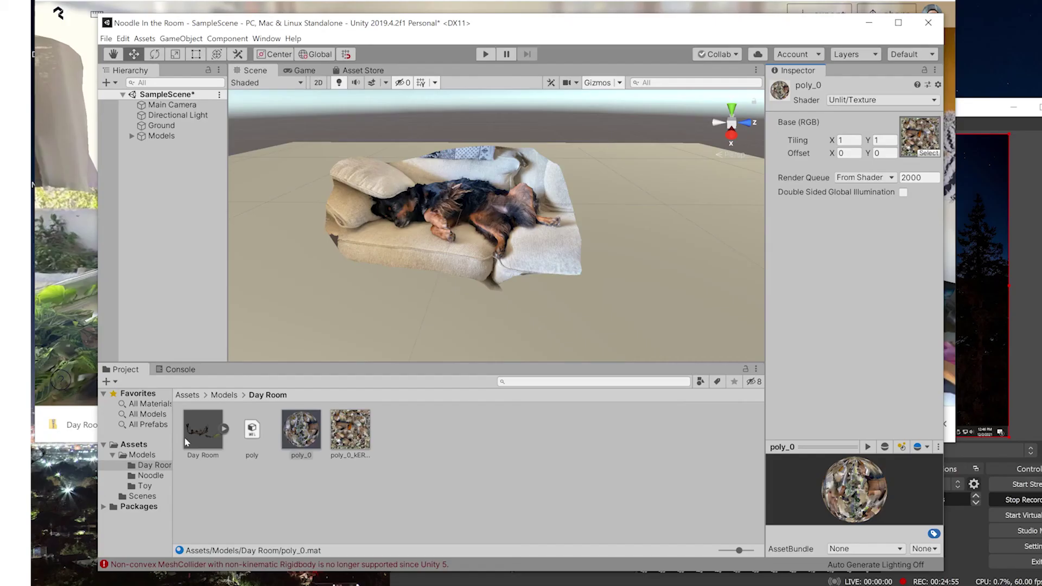
- Add a Mesh Collider component to Day Room's default mesh and run the scene
{"action": "scroll", "coordinate": [495, 221], "scroll_direction": "up", "scroll_amount": 5}
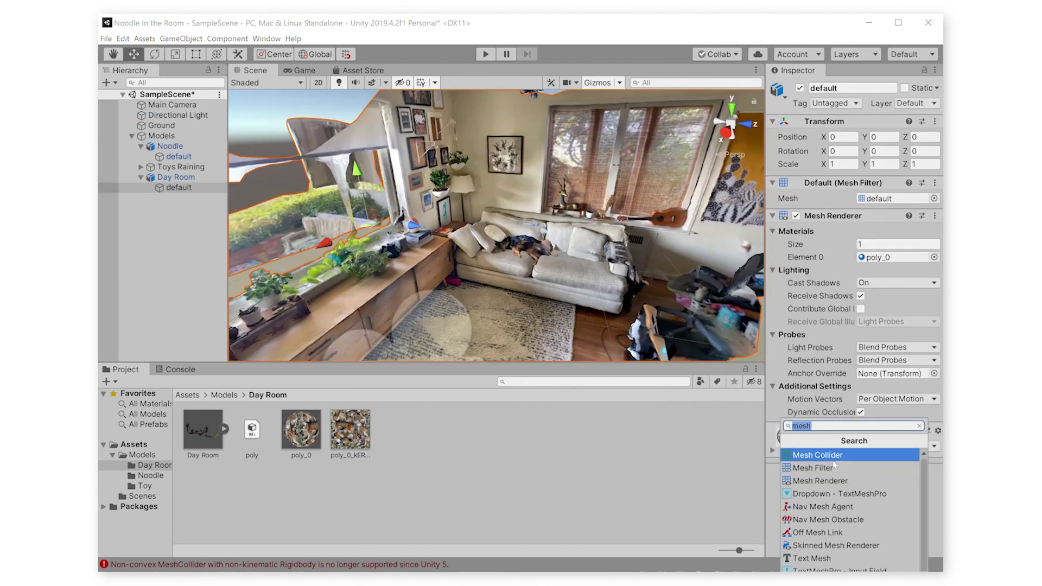
{"action": "left_click", "coordinate": [831, 454]}
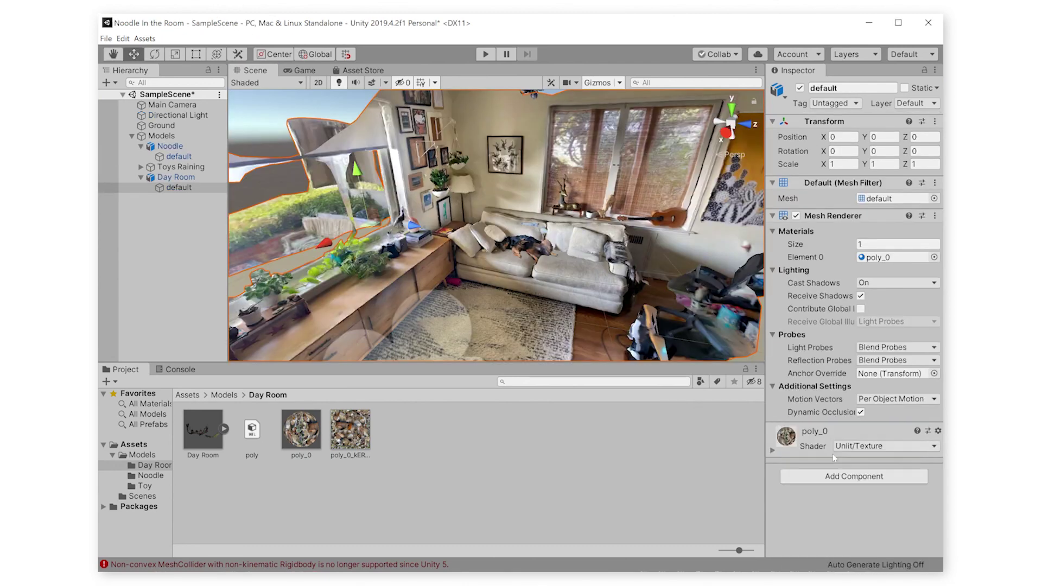
{"action": "left_click", "coordinate": [485, 54]}
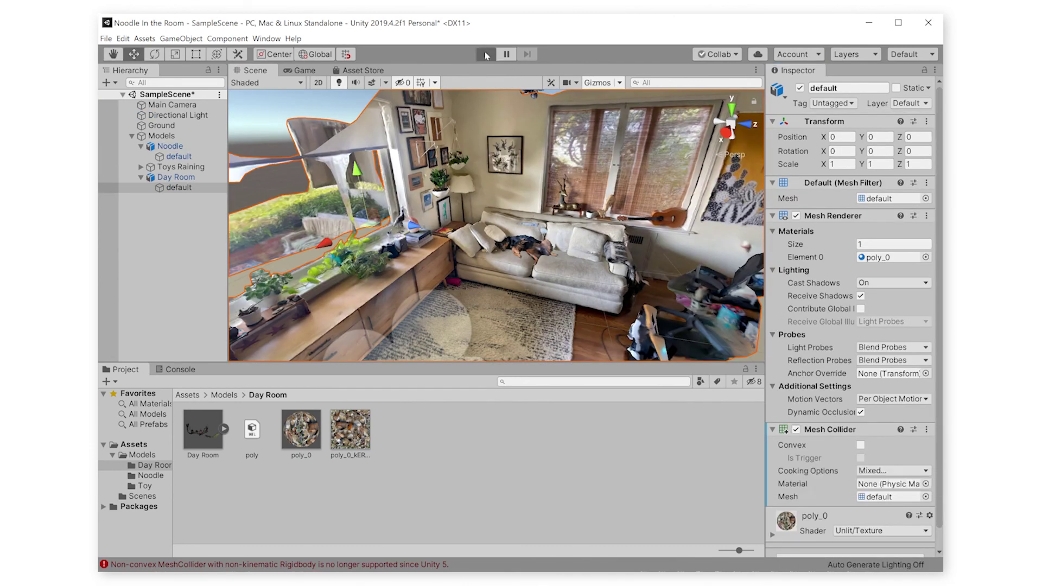